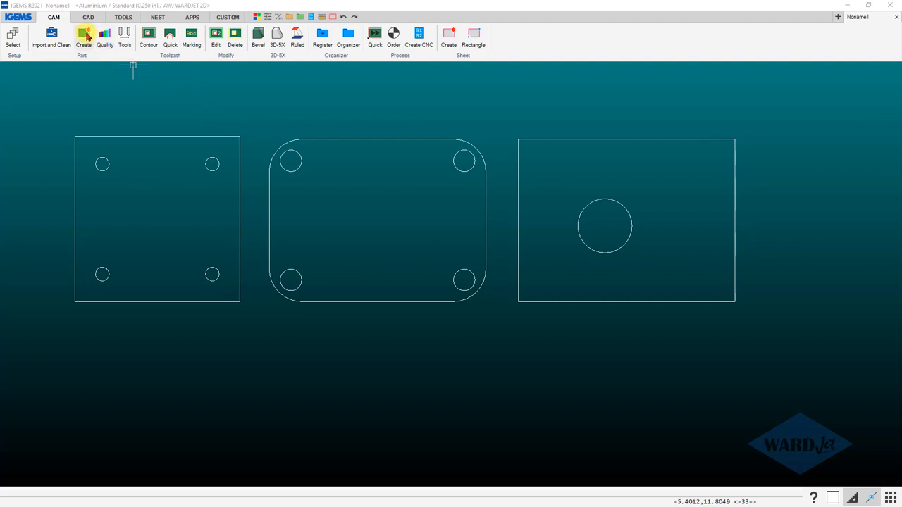
Create parts with toolpaths from all three plate outlines, using Medium external and X-fine internal quality.
click(83, 36)
drag(61, 95, 789, 372)
drag(878, 373, 800, 358)
right_click(801, 358)
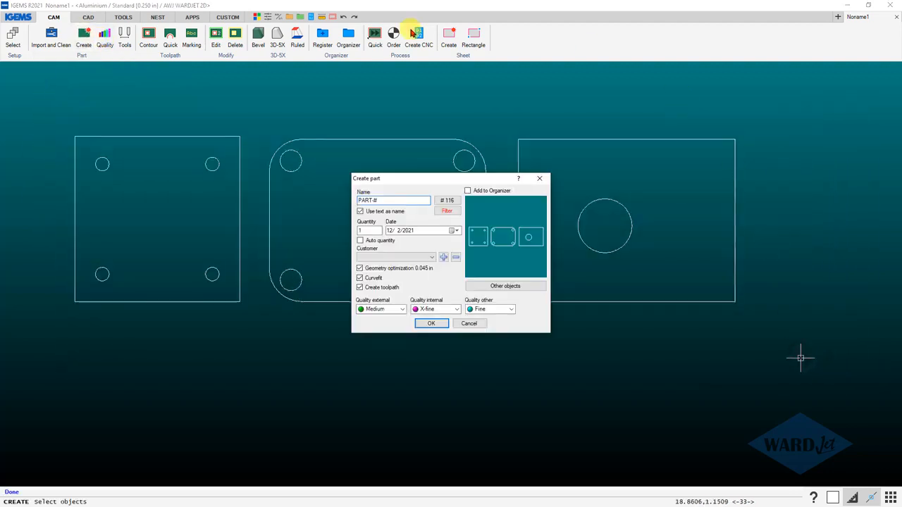
click(427, 324)
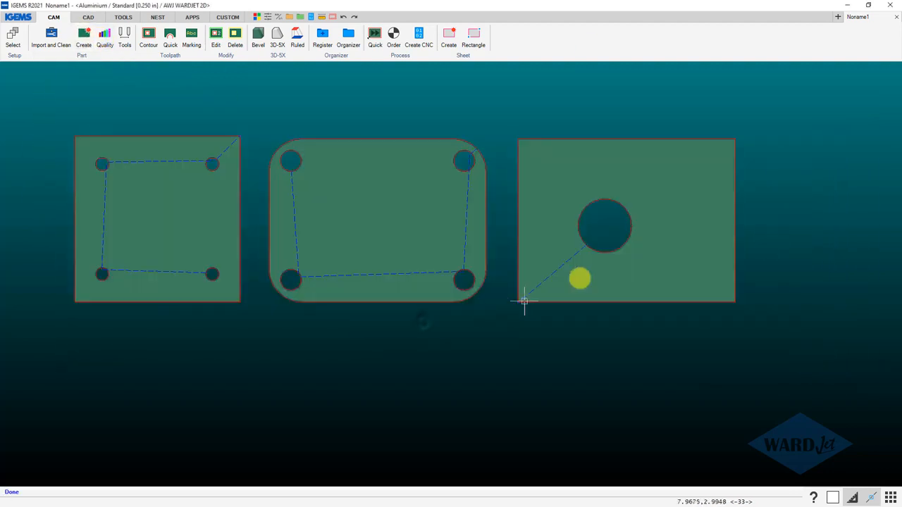
Set the cutting order for all three parts using Closest sorting.
click(392, 35)
drag(566, 101, 236, 275)
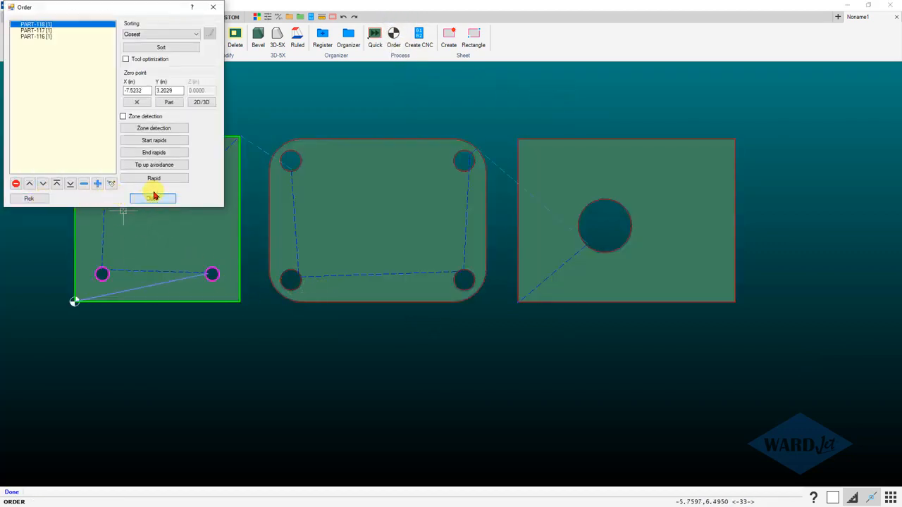
click(154, 197)
Generate the process report for the ordered parts, review its part images and details, and close it.
click(419, 35)
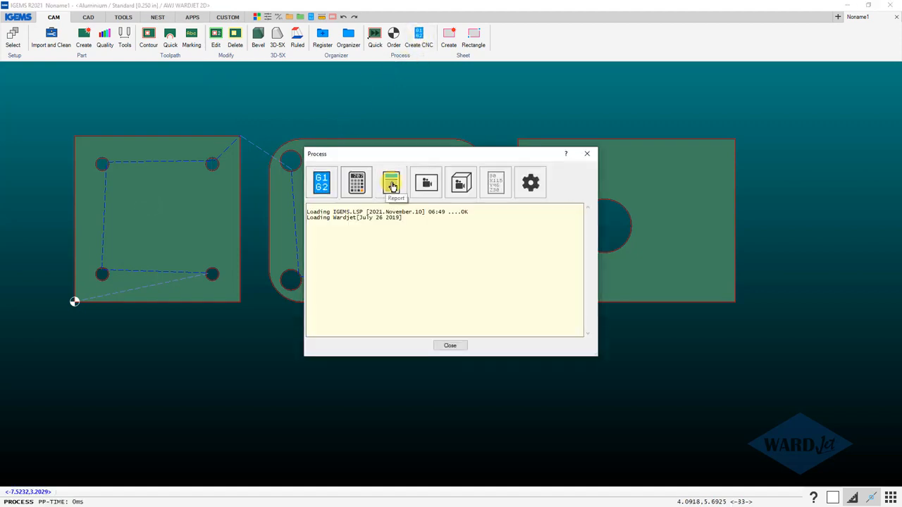
click(392, 184)
click(431, 305)
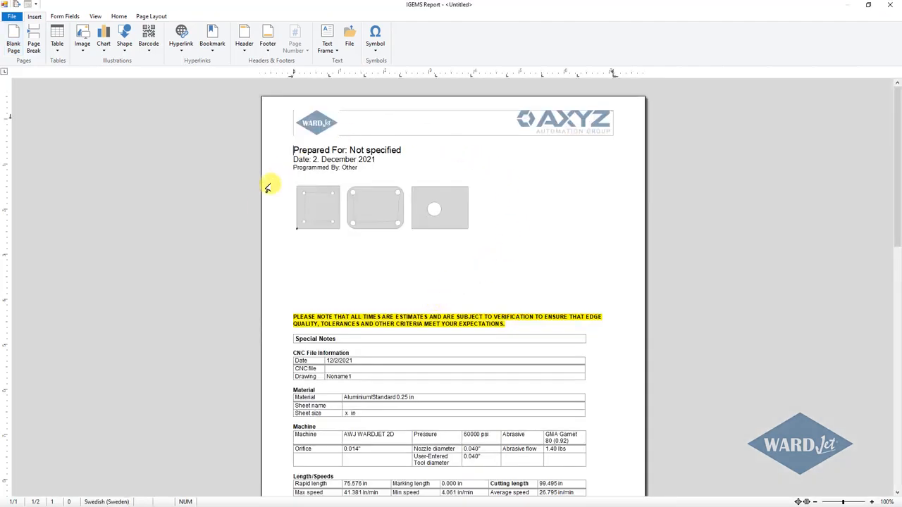
scroll(472, 232, down, 10)
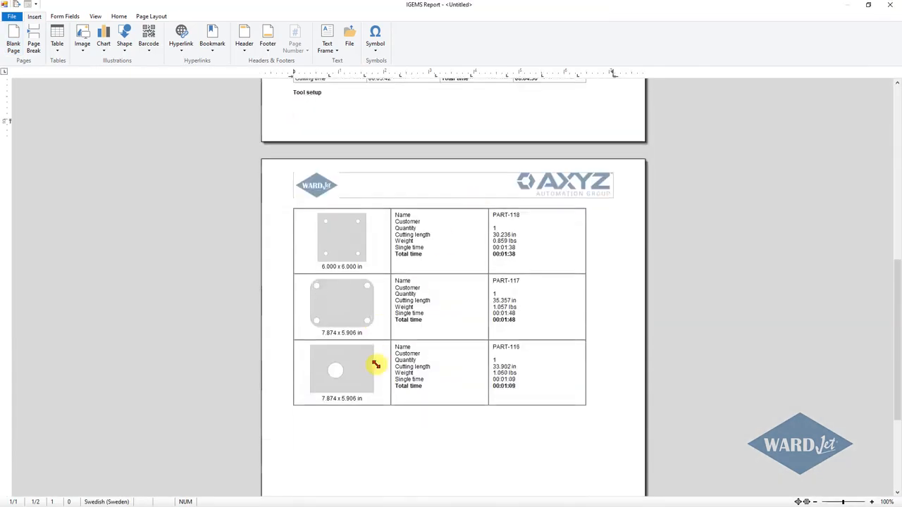
scroll(638, 189, up, 5)
click(890, 7)
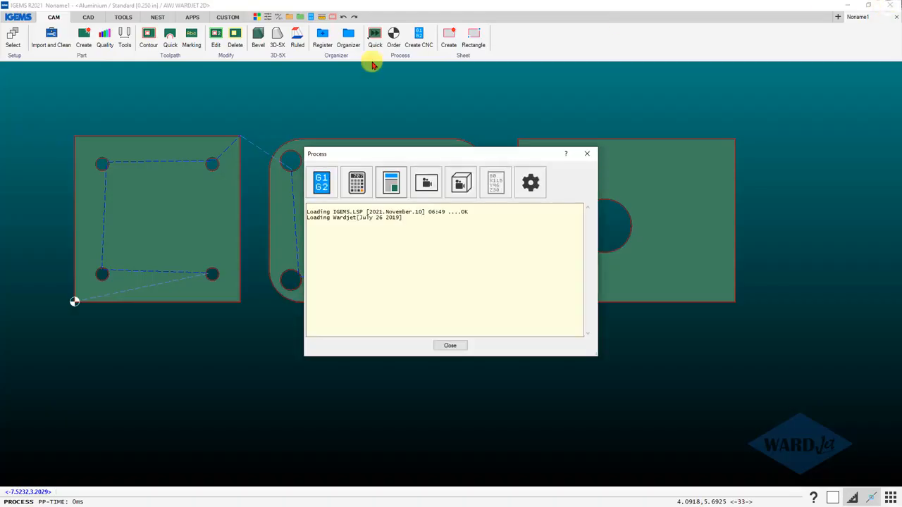
click(450, 347)
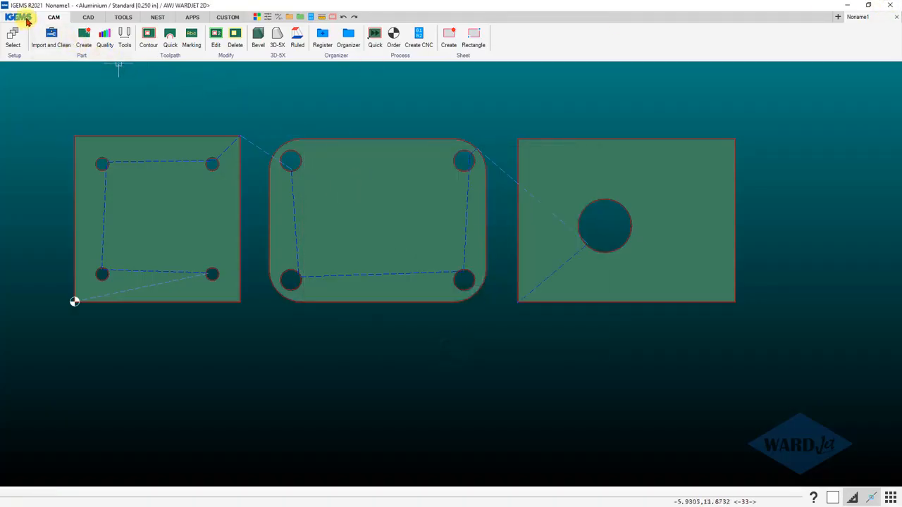
Start a PDF plot of the drawing and open the <Default> plot style for editing.
click(19, 17)
mouse_move(30, 143)
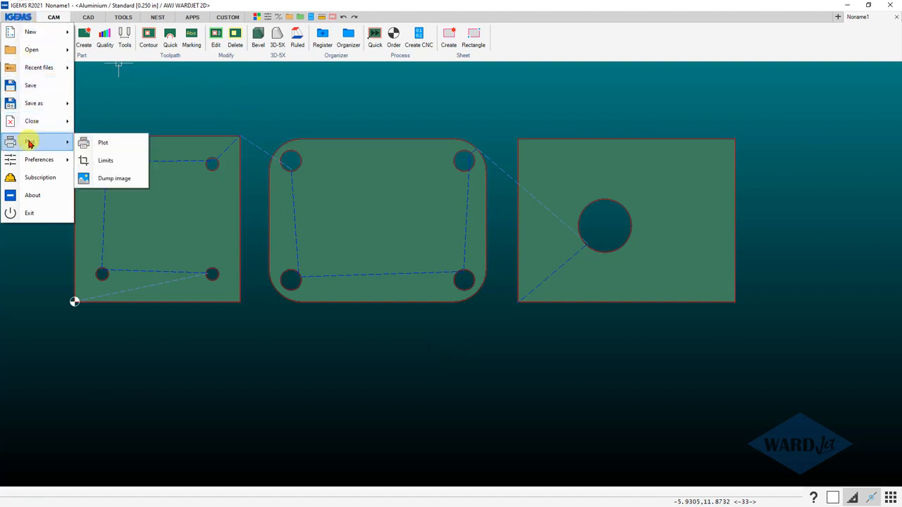
click(103, 144)
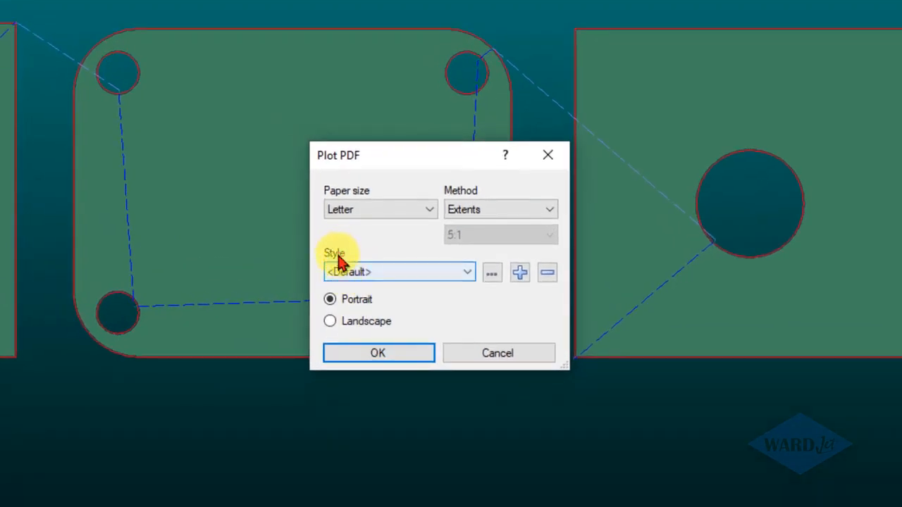
click(492, 275)
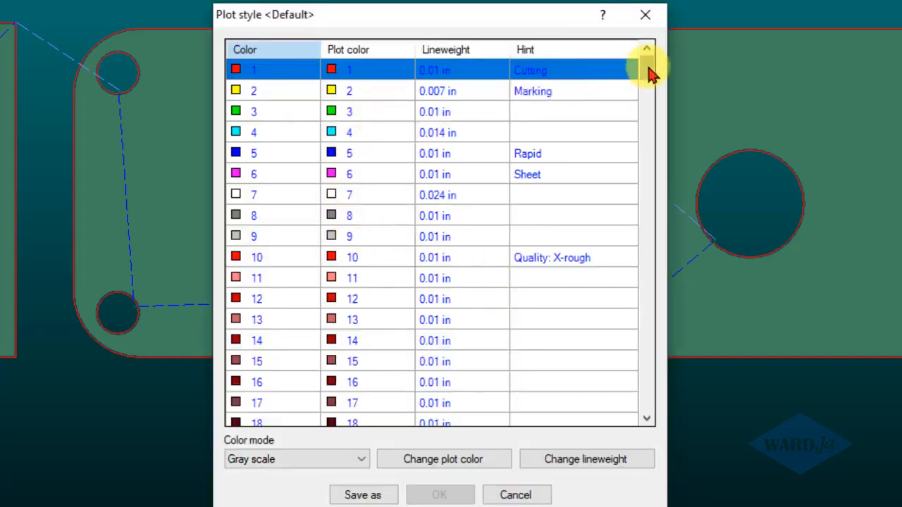
Set the plot color of the Part entry, color 117, to 117 in the plot style.
drag(650, 73, 640, 135)
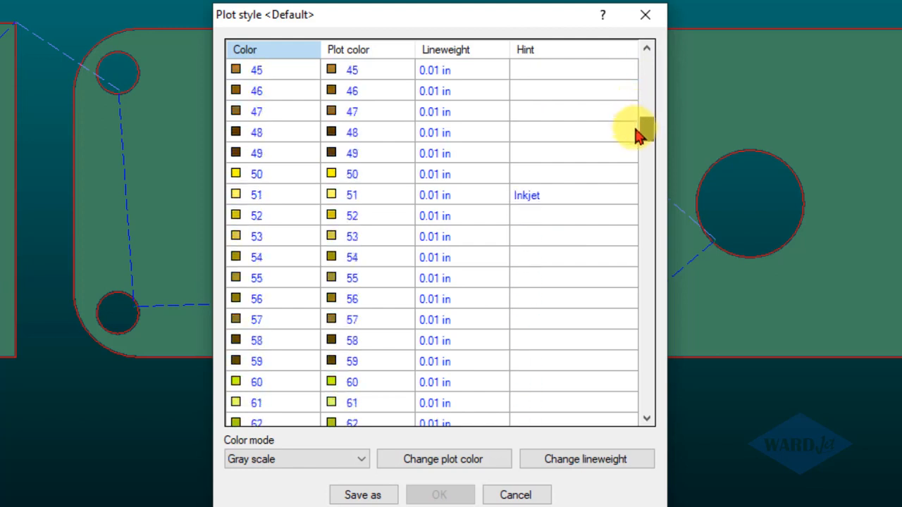
click(538, 203)
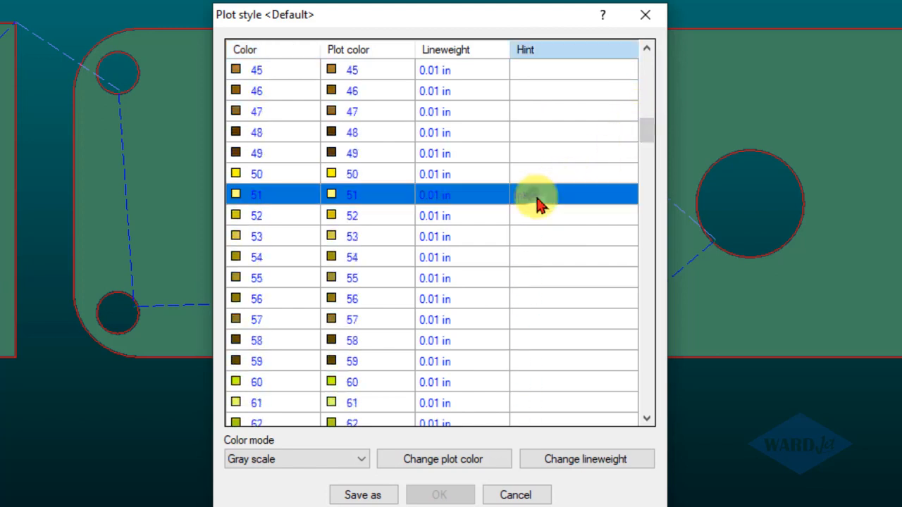
drag(644, 137, 642, 169)
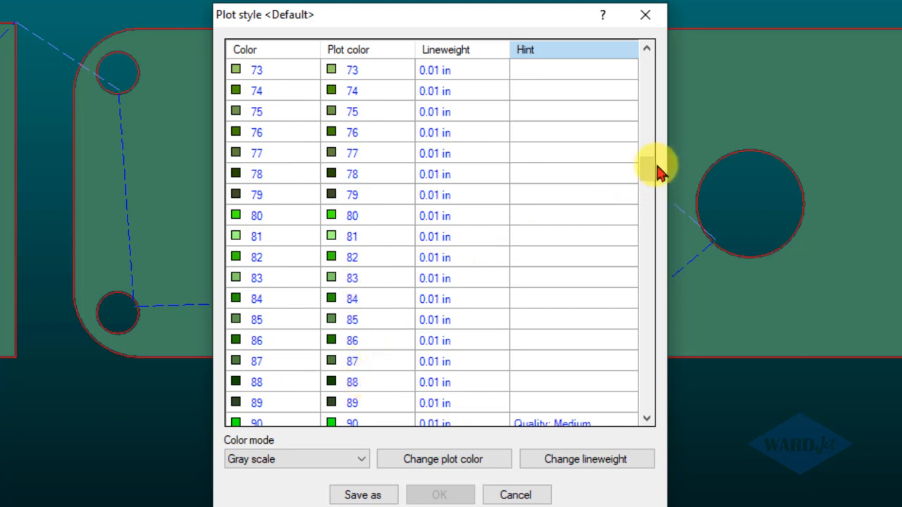
drag(650, 169, 647, 229)
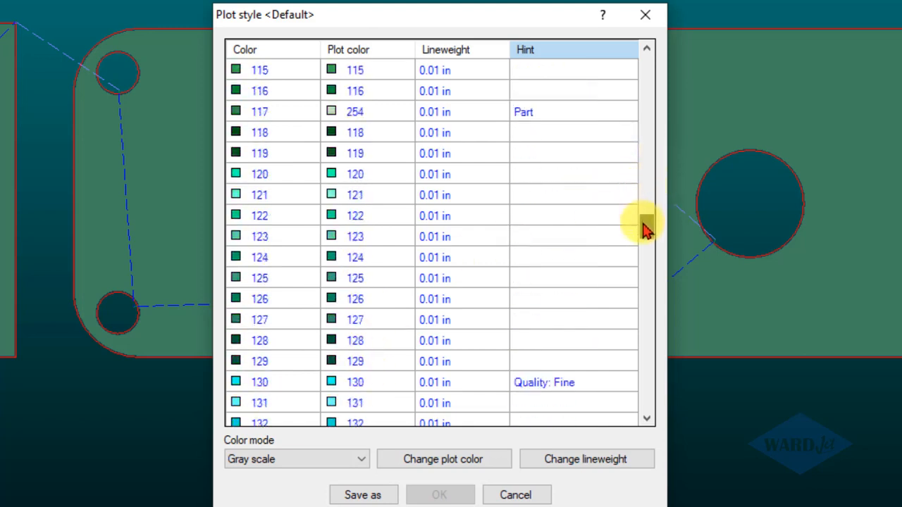
click(530, 117)
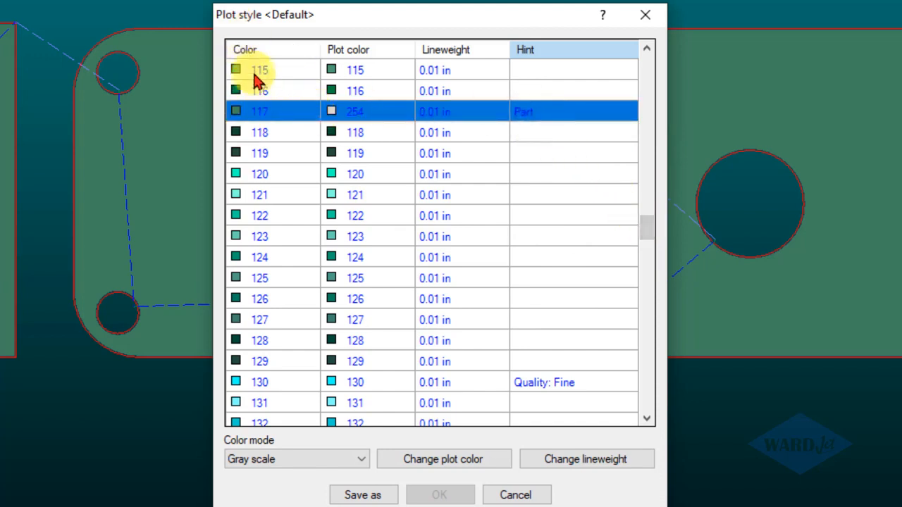
scroll(268, 170, up, 2)
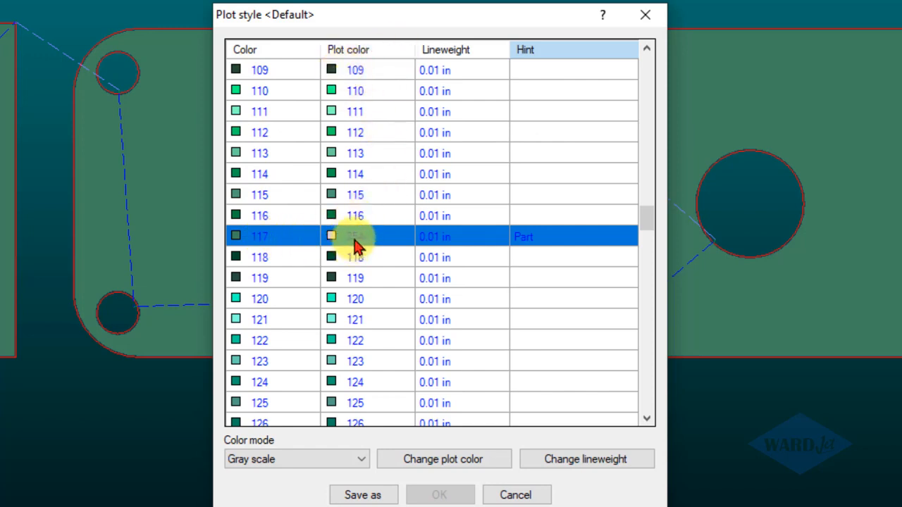
click(437, 460)
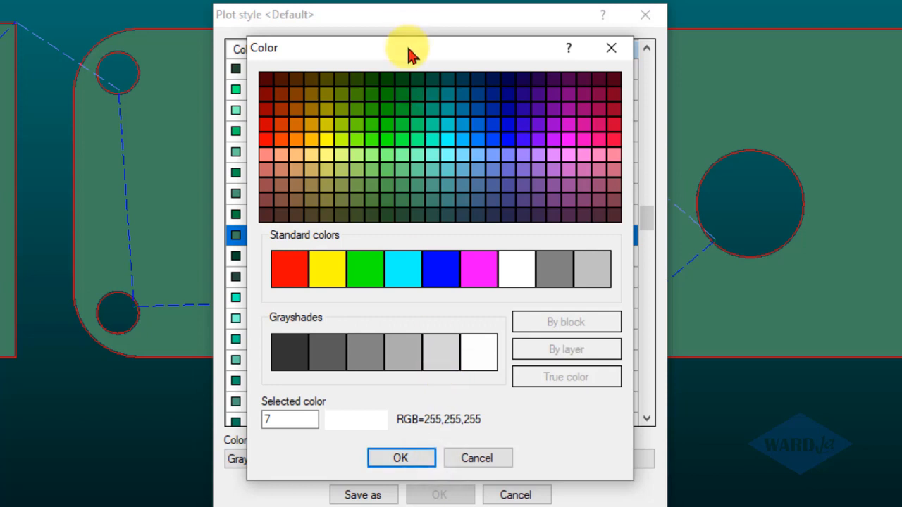
drag(412, 55, 521, 58)
drag(401, 422, 360, 420)
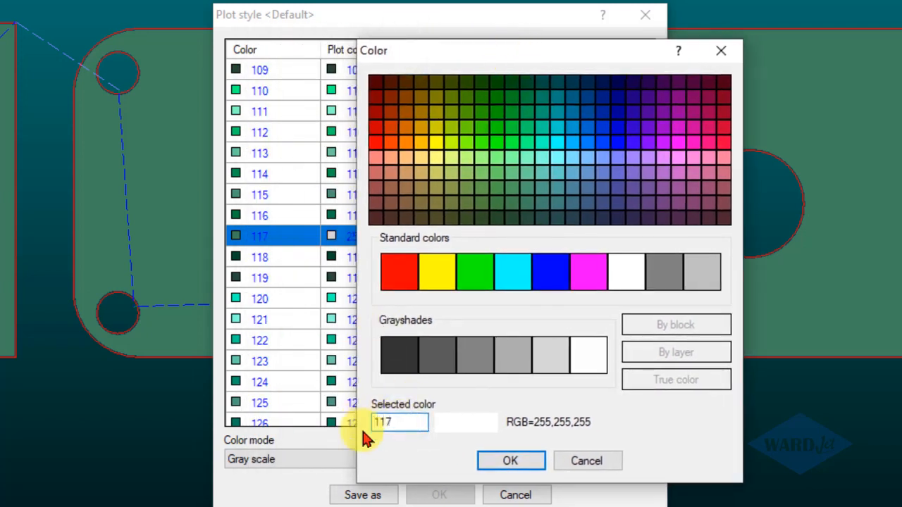
click(520, 464)
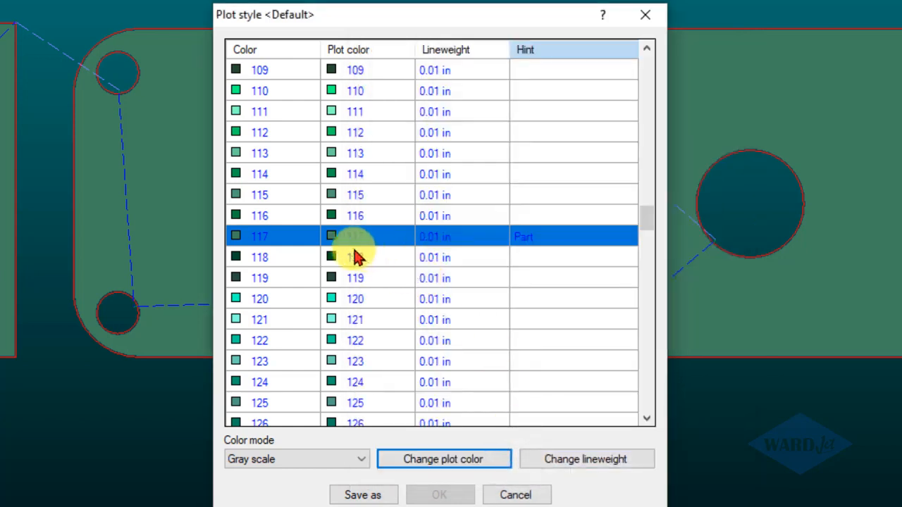
Set the plot style's color mode to Color and save the style as WARDJet.
click(266, 460)
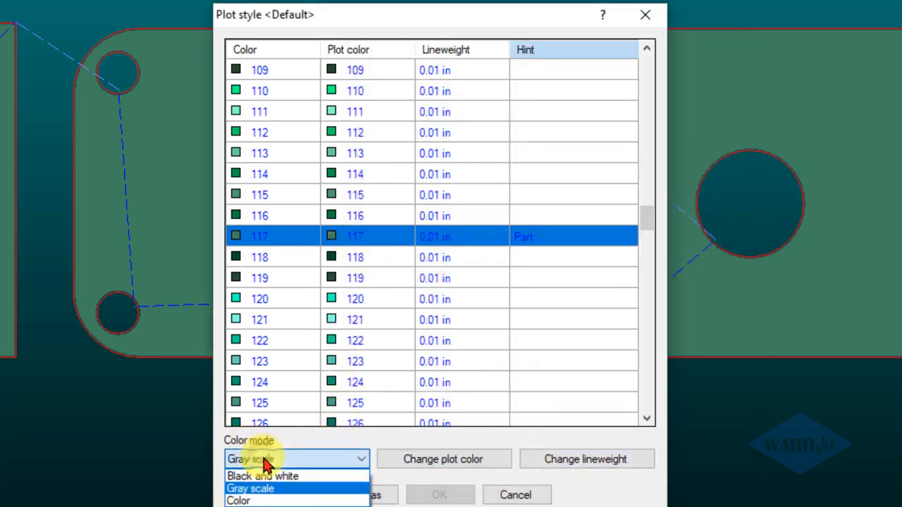
click(244, 502)
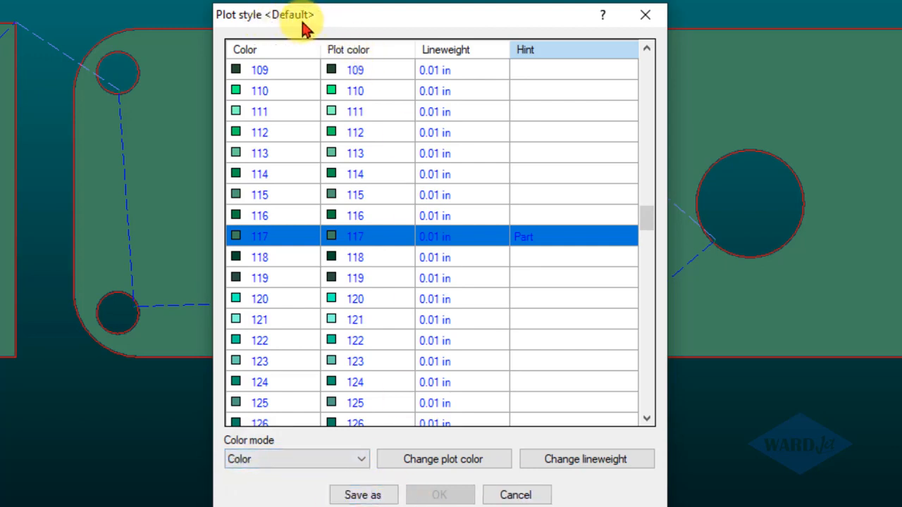
click(363, 495)
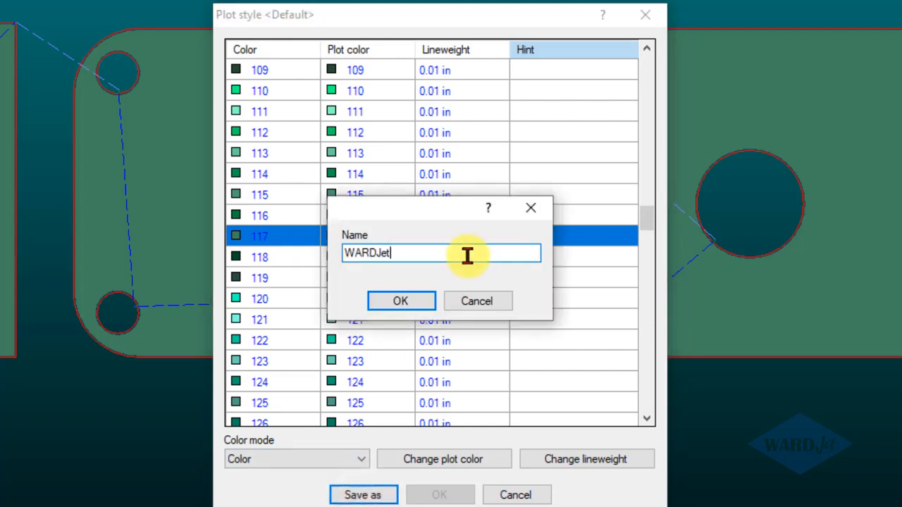
text(WARDJet)
click(399, 303)
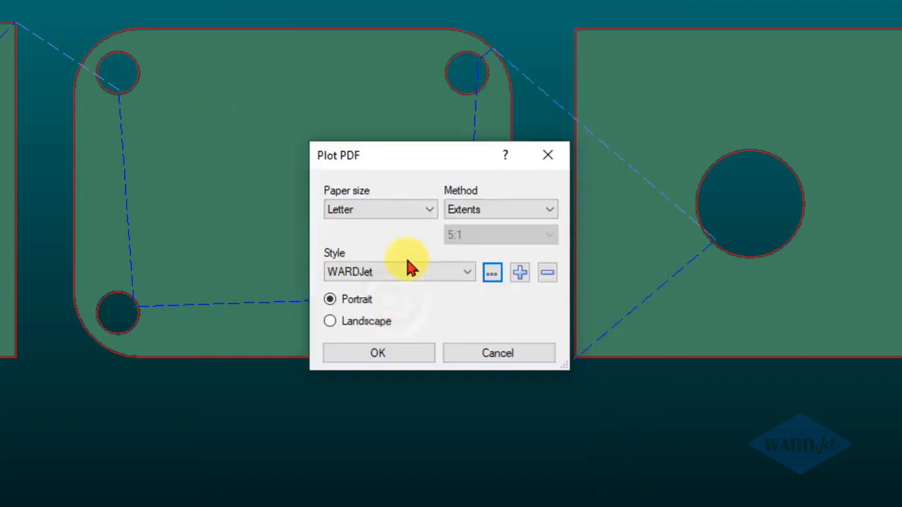
Reopen the WARDJet plot style and change its color mode to Color.
click(495, 276)
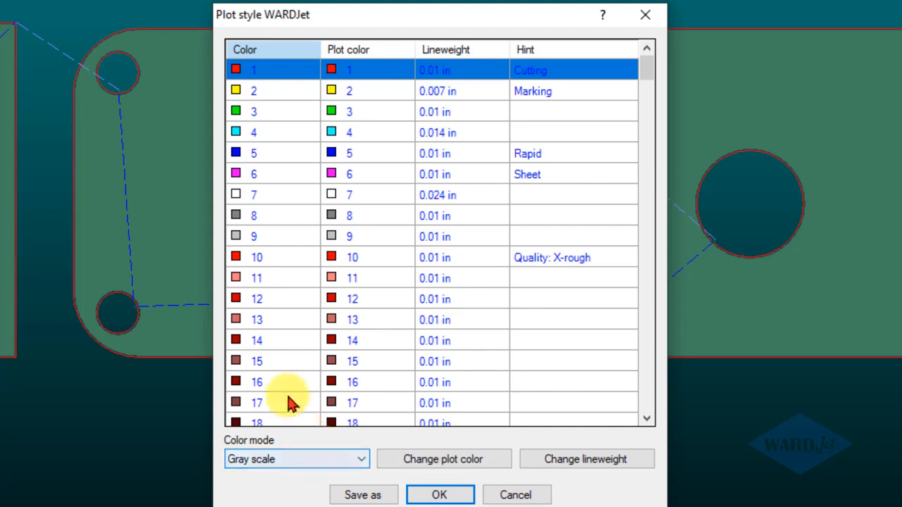
click(276, 460)
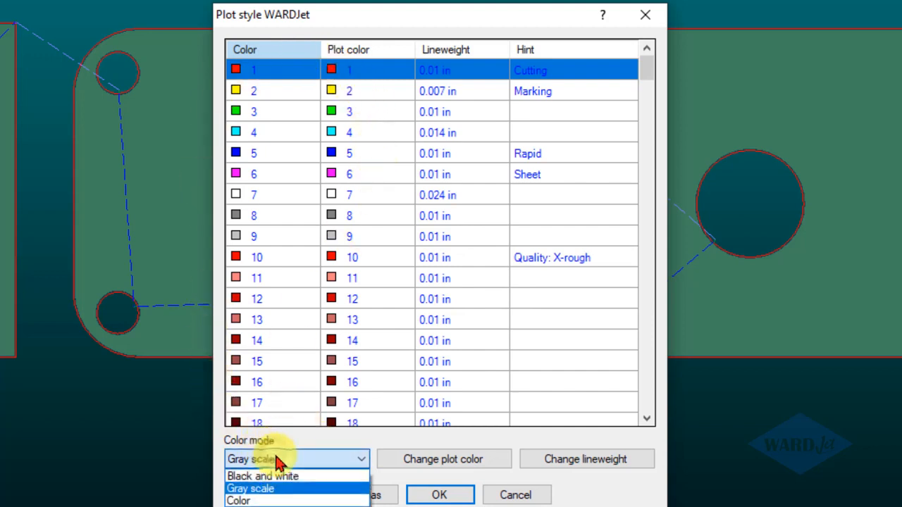
click(239, 501)
click(425, 495)
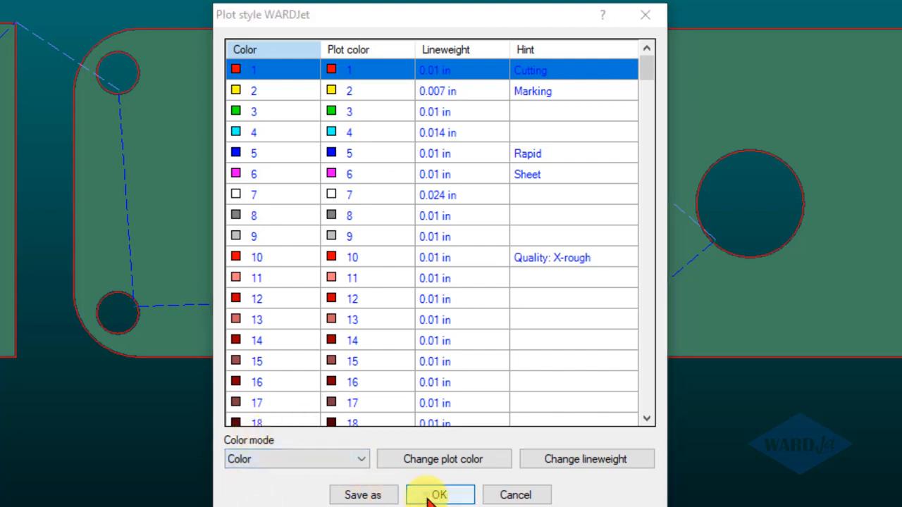
Recheck the WARDJet style's color mode, plot the drawing to PDF with that style, and close the output.
click(492, 273)
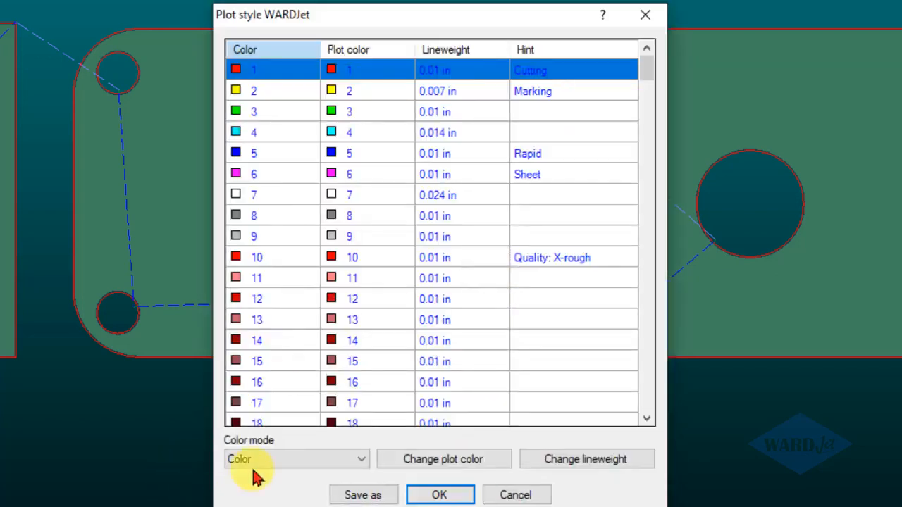
click(439, 495)
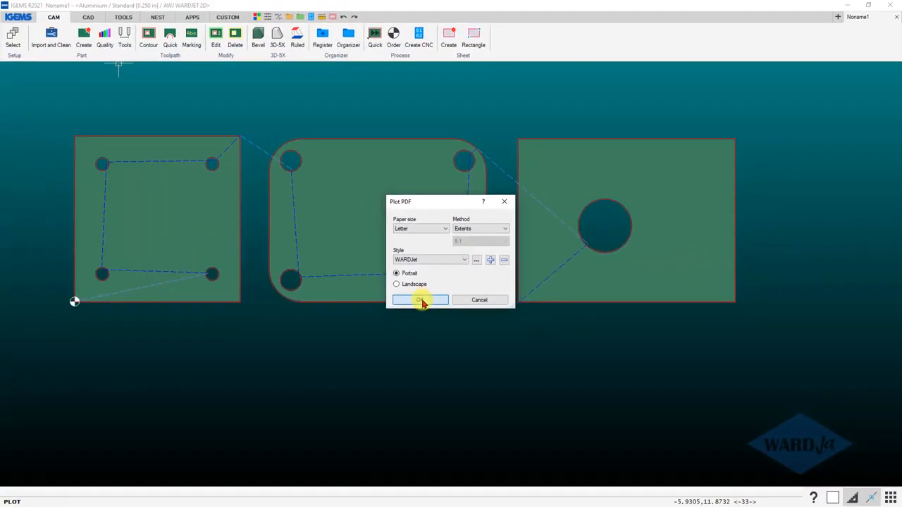
click(395, 336)
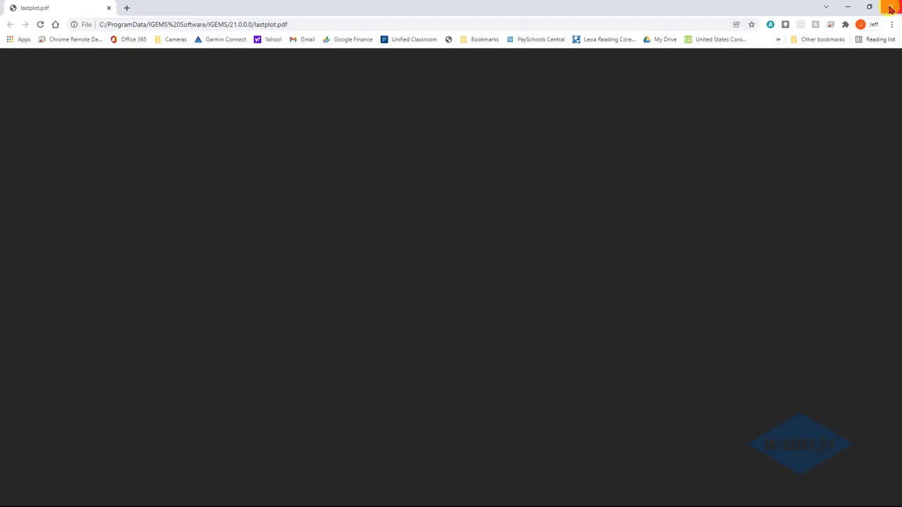
click(890, 6)
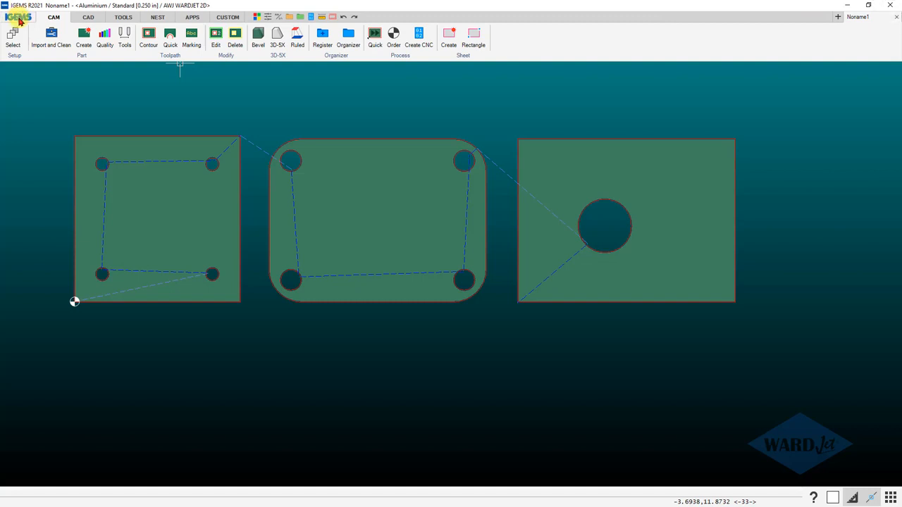
Set the report plotstyle to WARDJet in the display preferences.
click(19, 19)
mouse_move(38, 163)
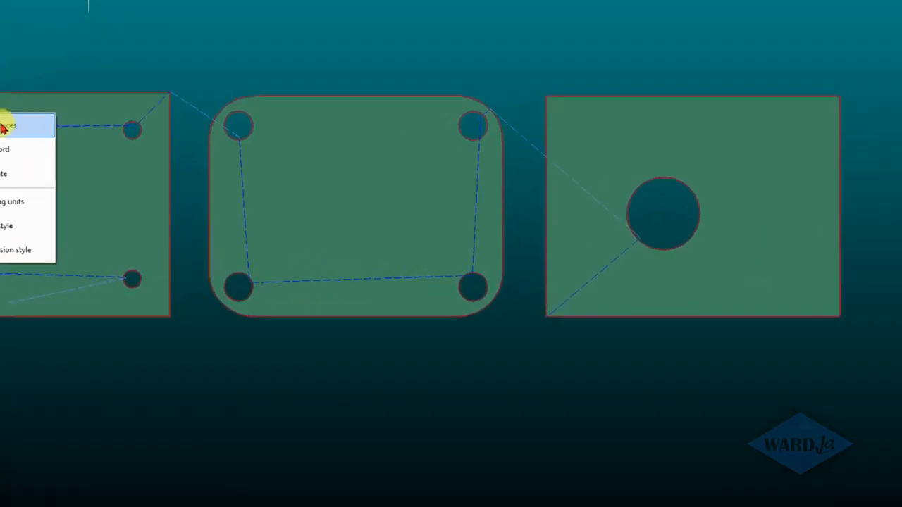
click(94, 161)
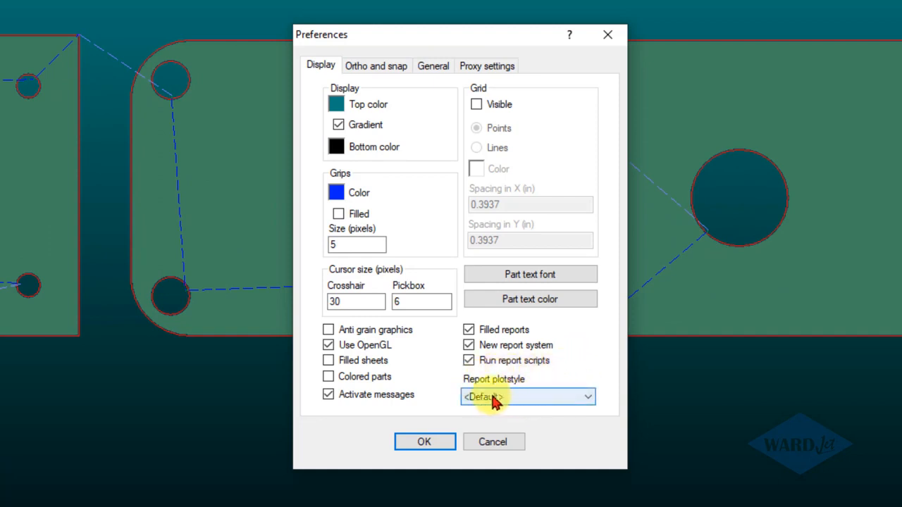
click(494, 398)
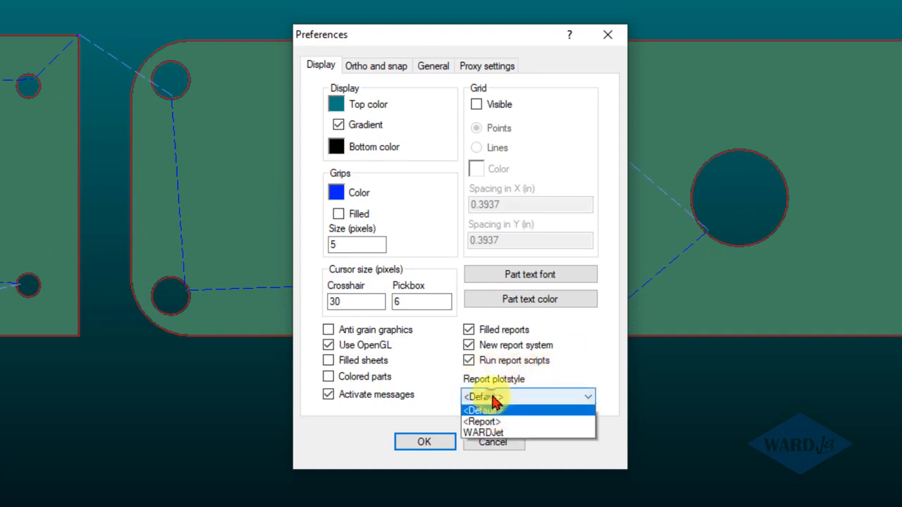
click(496, 435)
click(423, 441)
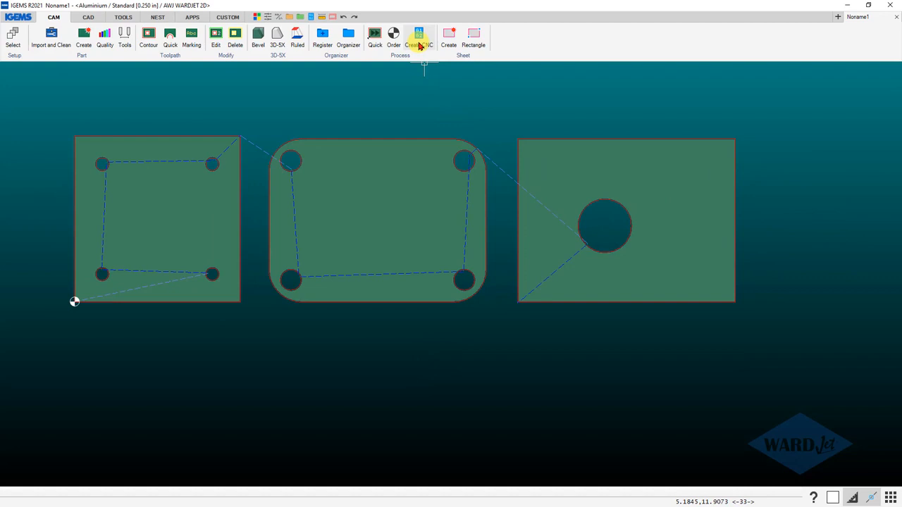
Generate the WARDJet Post Report - Abrasive, review the part images in it, and close the report and the process window.
click(419, 39)
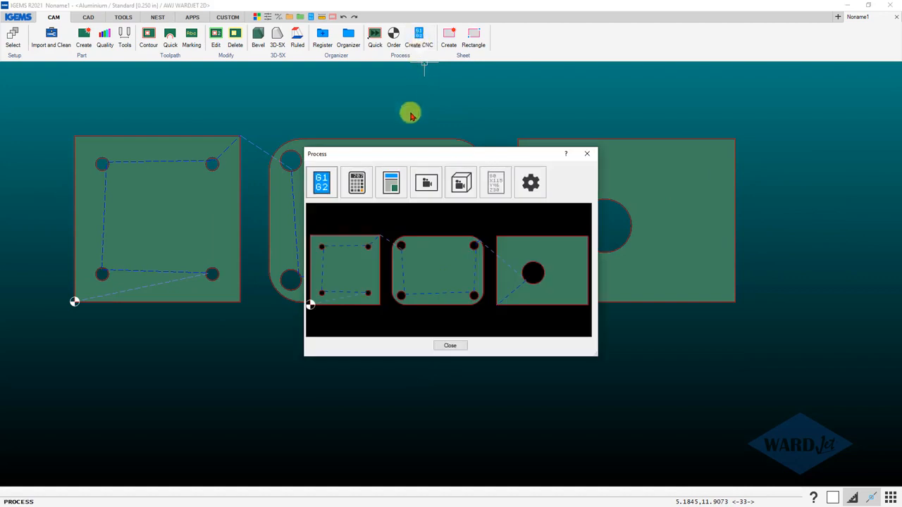
click(389, 185)
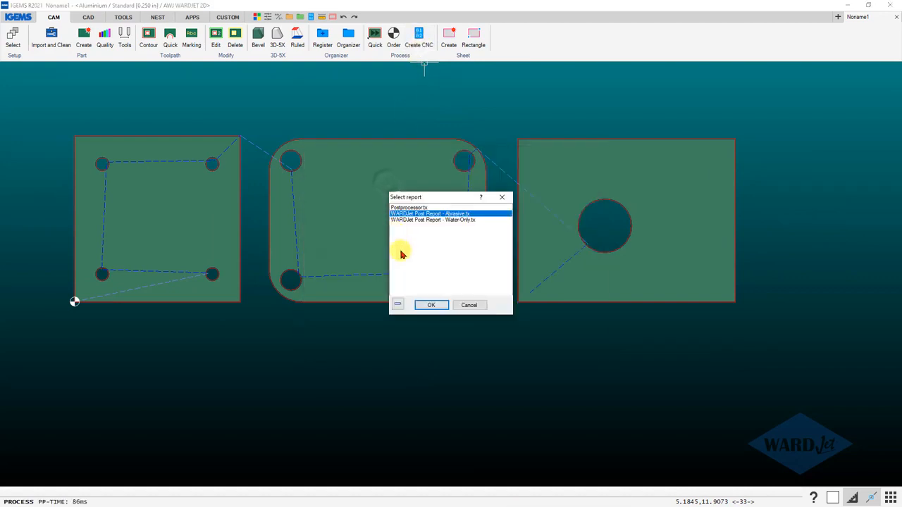
click(431, 305)
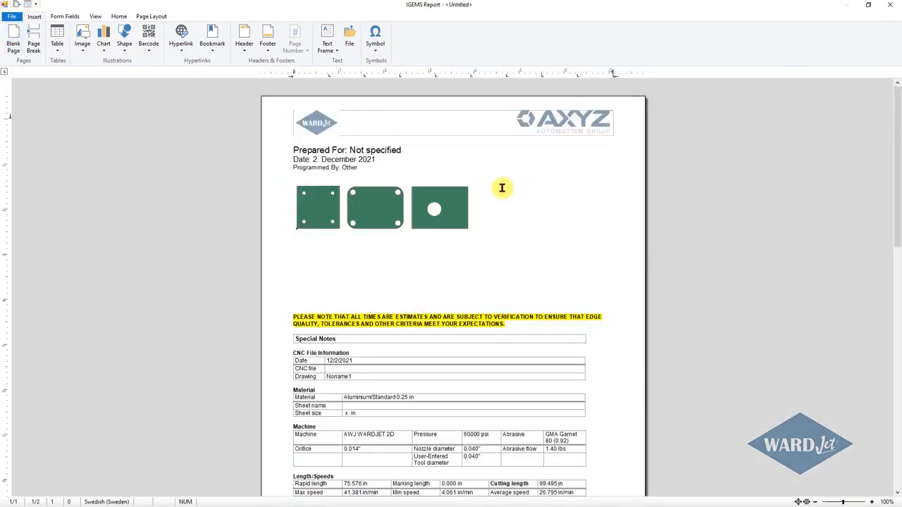
scroll(398, 240, down, 10)
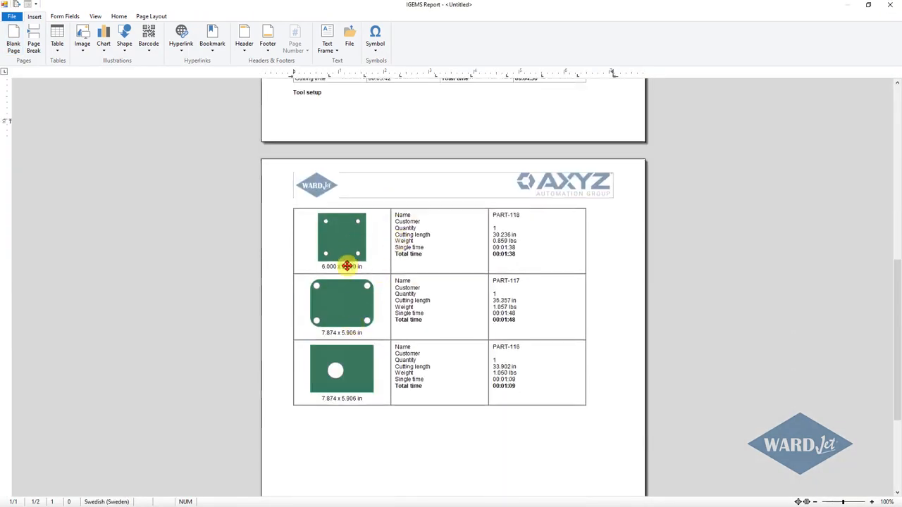
click(889, 7)
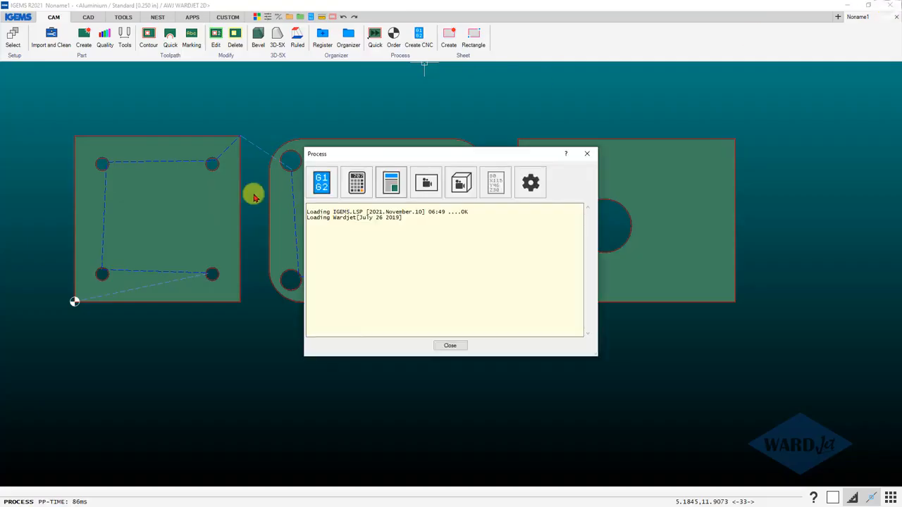
click(450, 346)
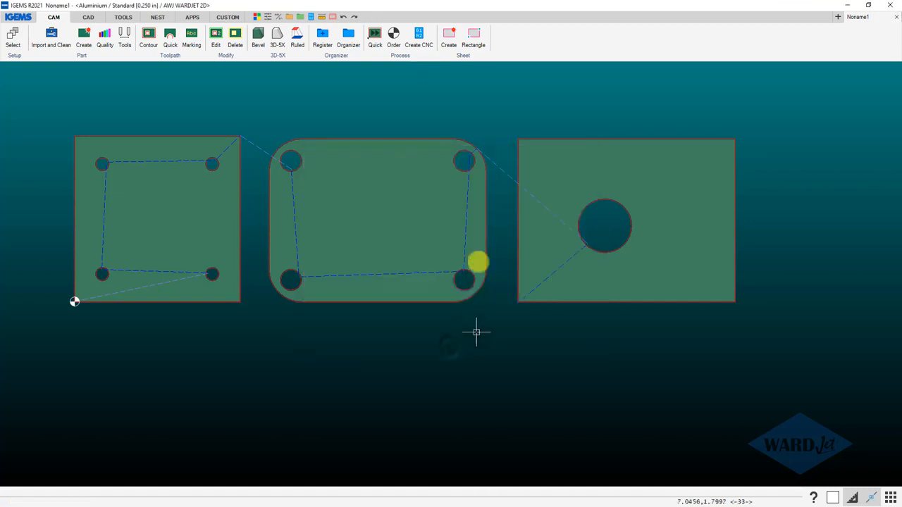
Remove the part definitions and toolpaths from all three plates, keeping only their plain contours.
drag(61, 109, 305, 315)
drag(446, 326, 789, 345)
right_click(791, 345)
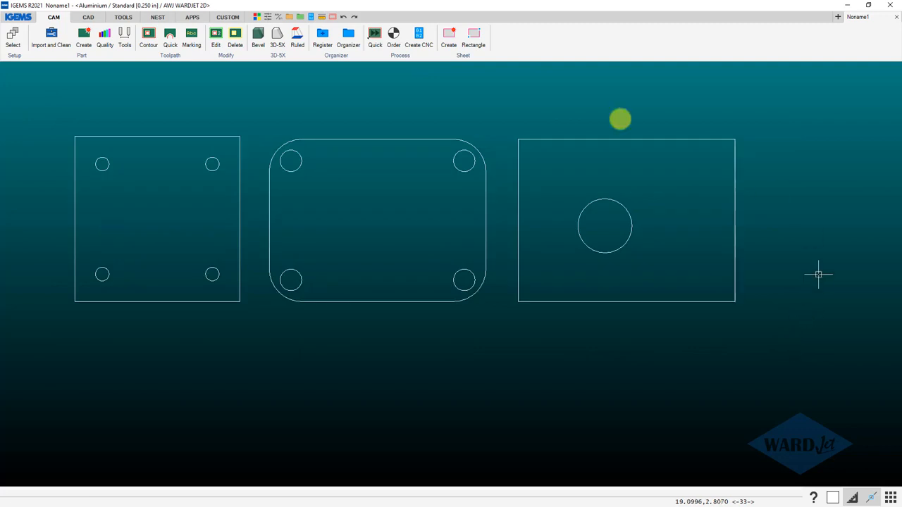
Enable Colored parts in the display preferences.
click(15, 22)
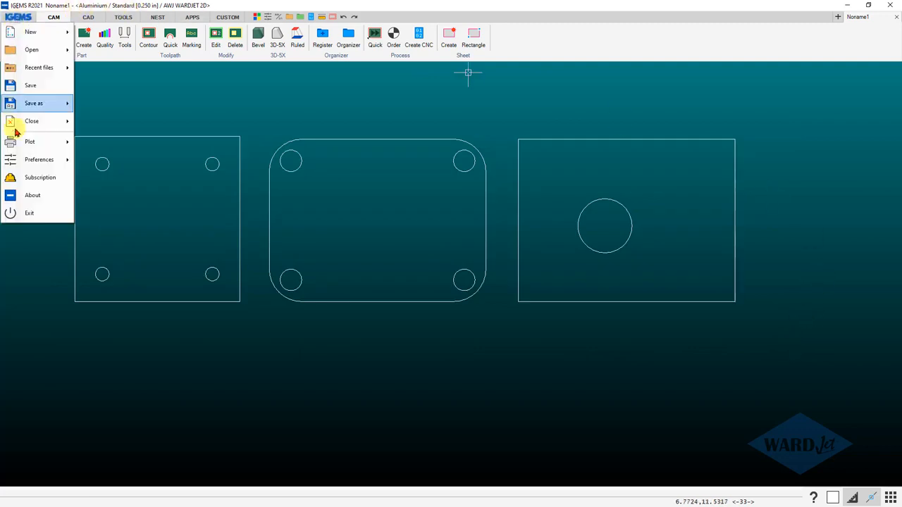
mouse_move(31, 161)
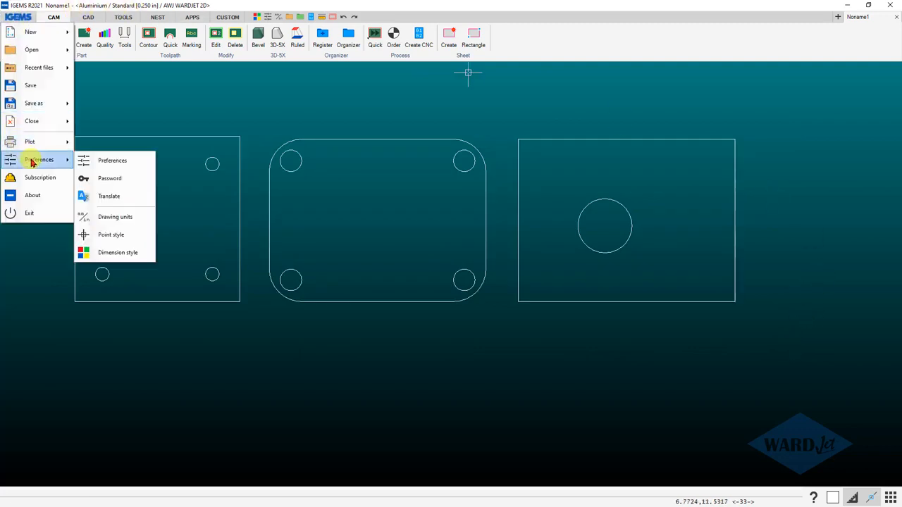
click(93, 161)
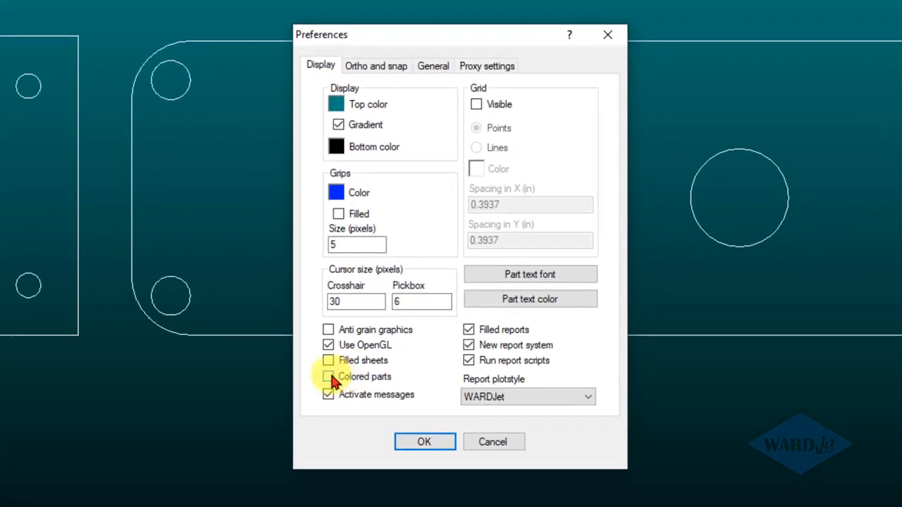
click(332, 379)
click(424, 442)
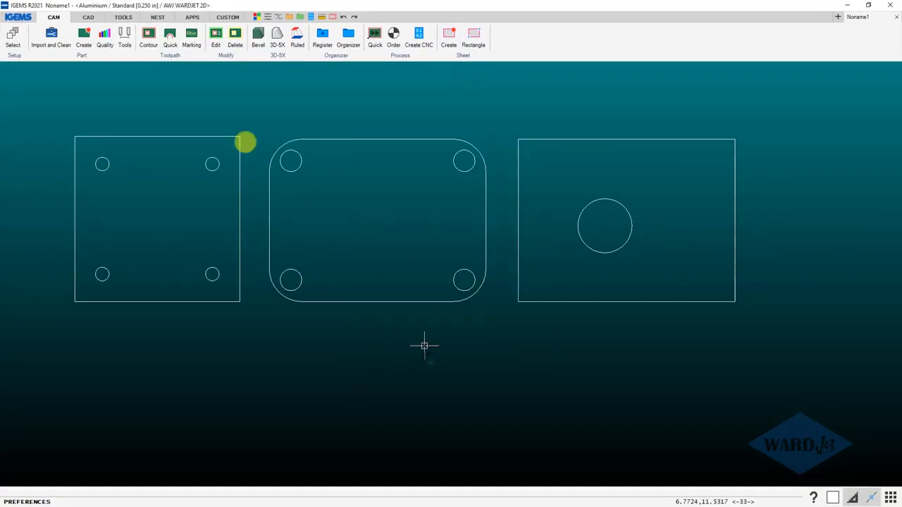
Create parts with toolpaths from all three plate outlines, using Medium external, X-fine internal and Fine other quality.
click(83, 35)
drag(34, 98, 769, 350)
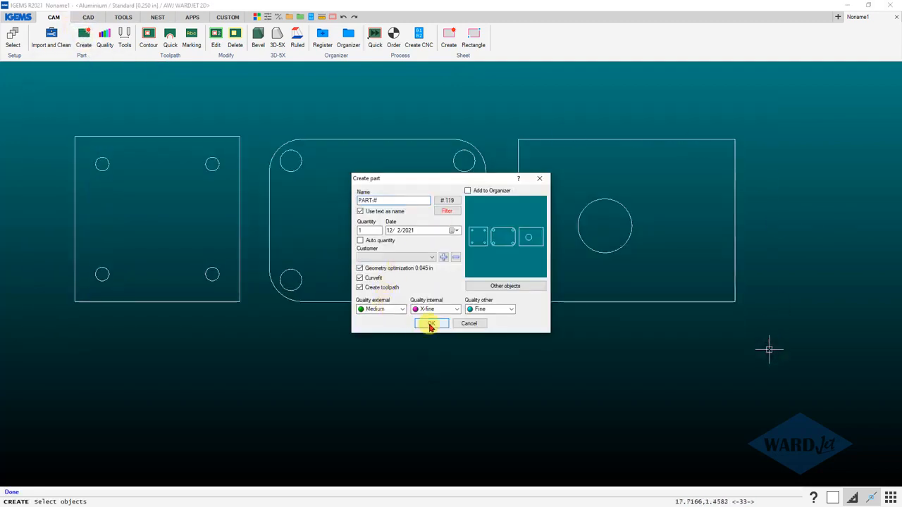
click(430, 324)
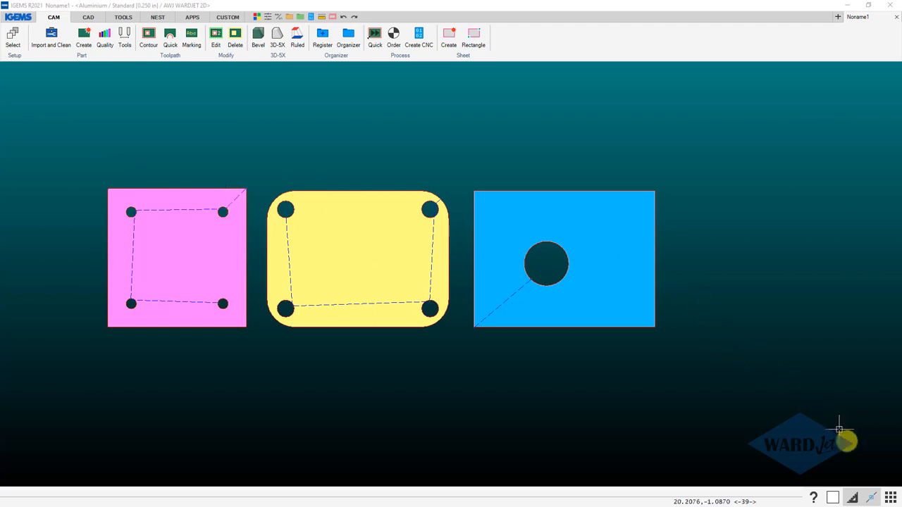
Switch the Colored parts display off and back on twice to compare both appearances.
click(891, 499)
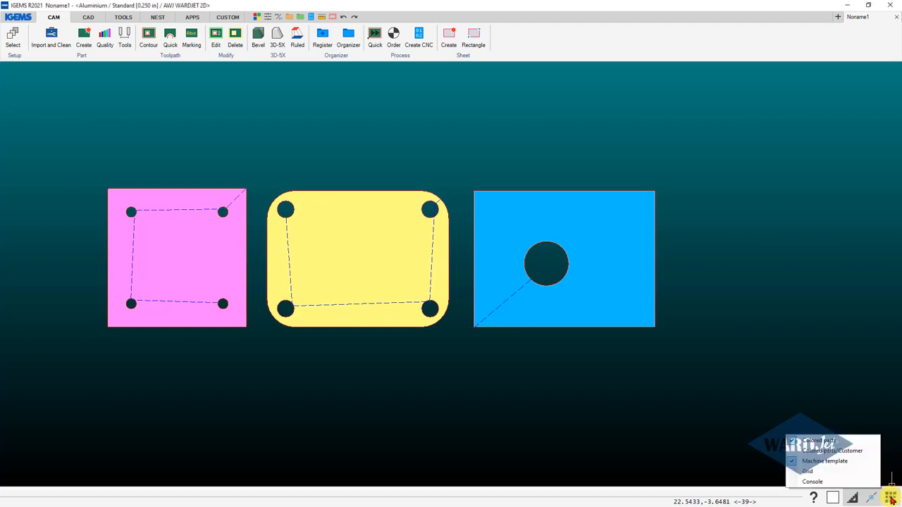
click(794, 442)
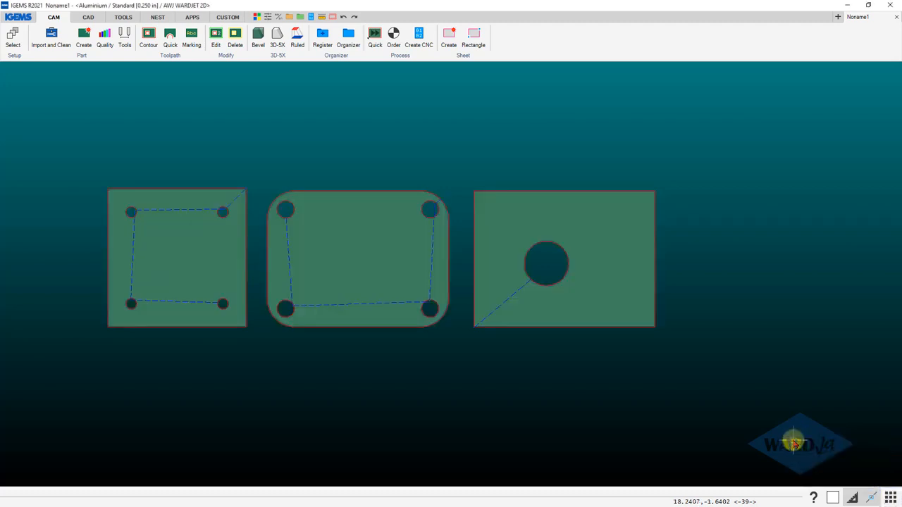
click(892, 499)
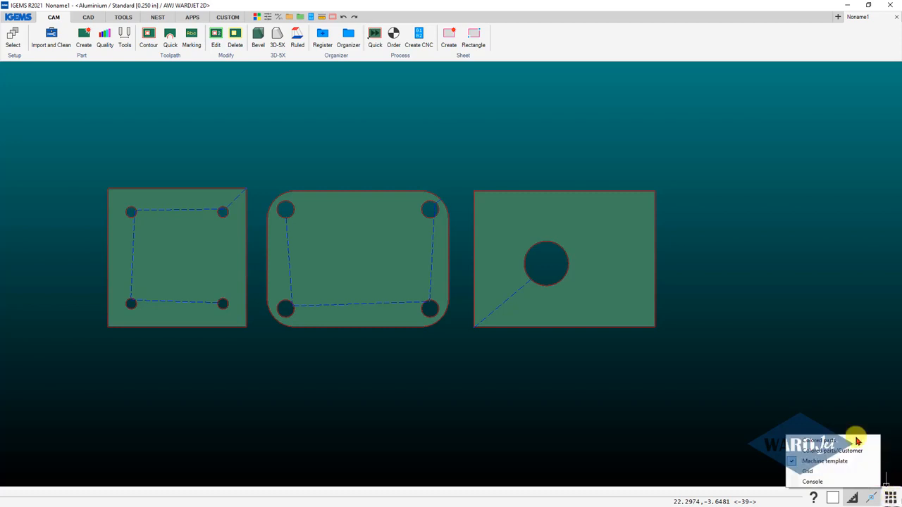
click(794, 442)
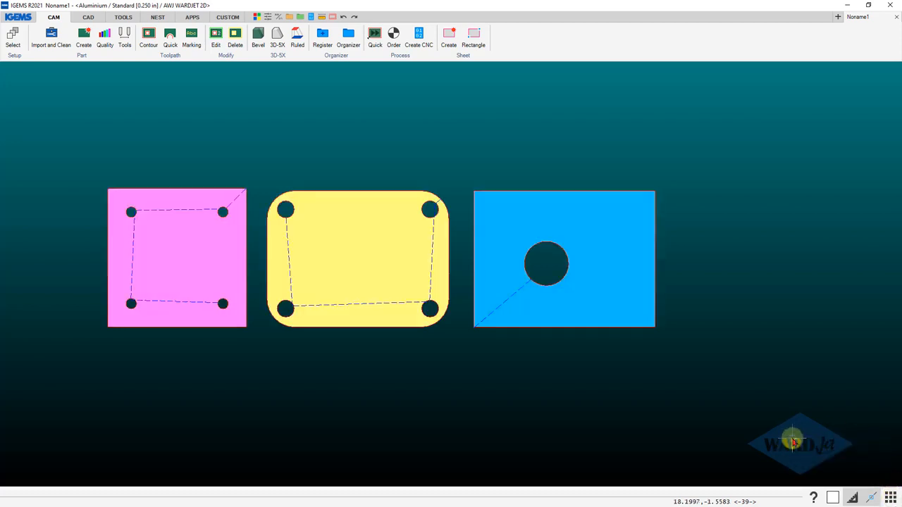
click(893, 500)
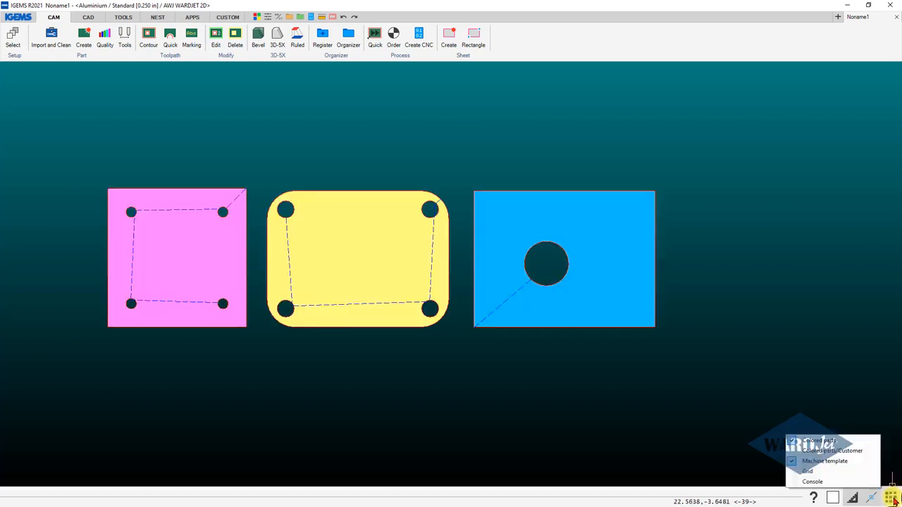
click(795, 441)
click(891, 499)
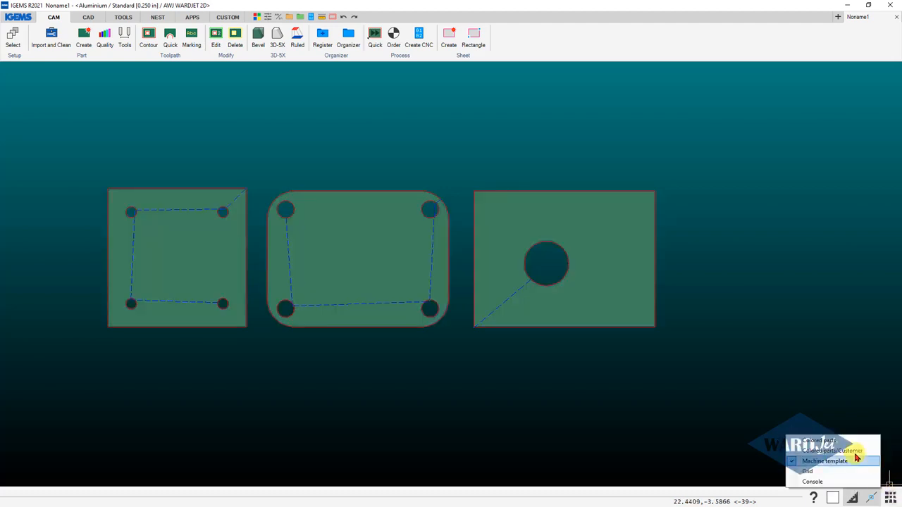
click(792, 441)
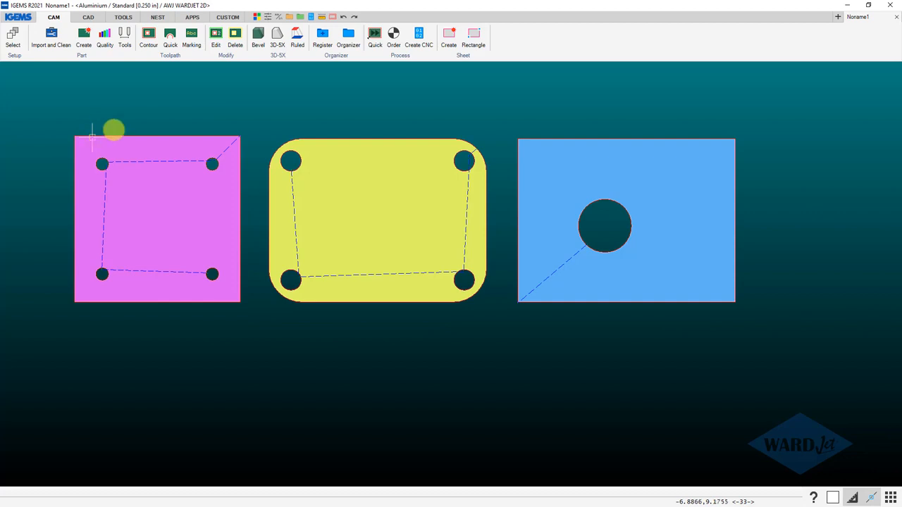
Define the cutting order of the three parts, starting with the square plate.
click(393, 33)
drag(574, 113, 131, 266)
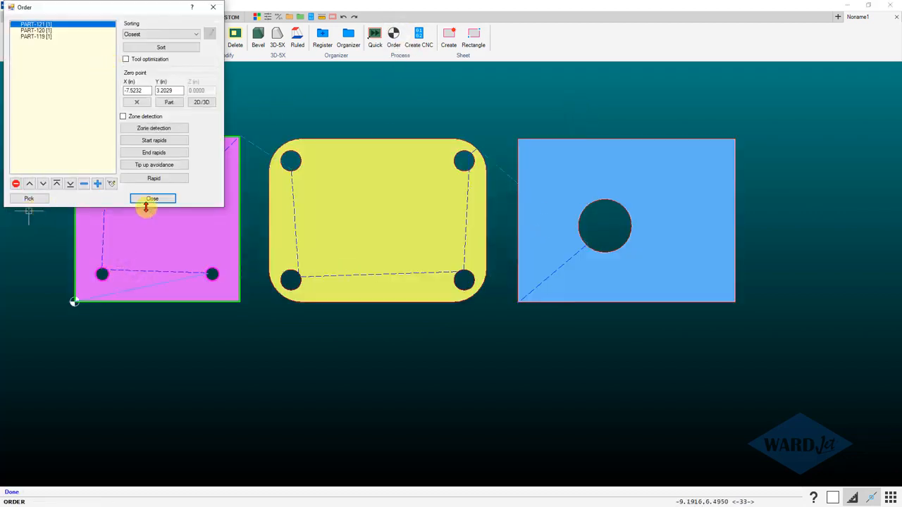
click(151, 200)
Generate the WARDJet Post Report - Abrasive for the recolored parts and look through both of its pages.
click(418, 35)
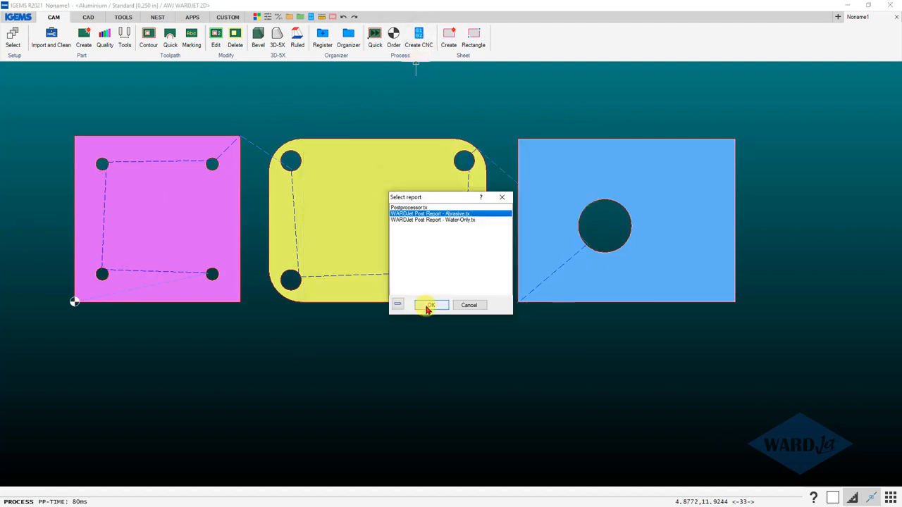
click(430, 305)
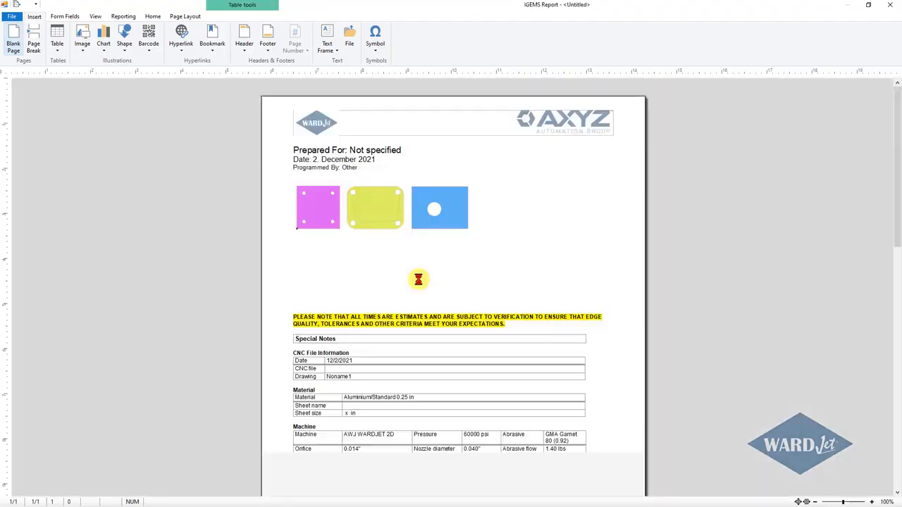
scroll(468, 246, down, 10)
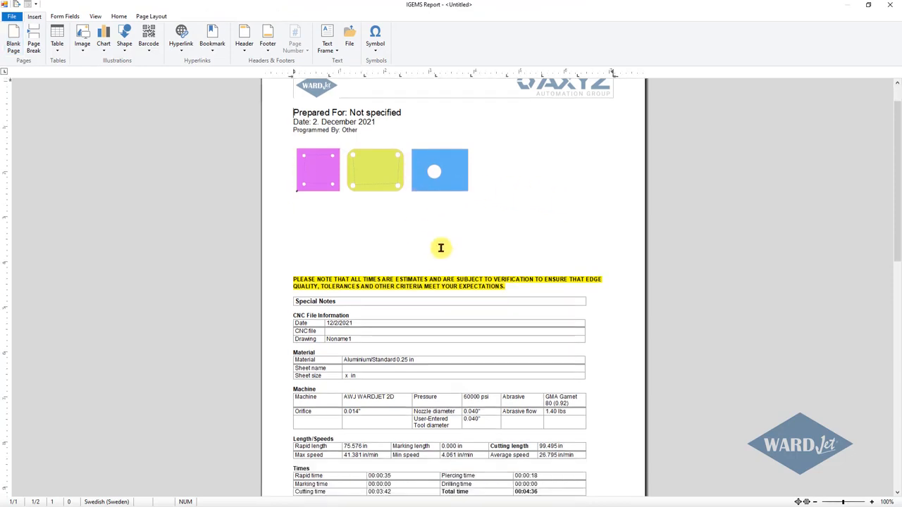
scroll(365, 323, down, 3)
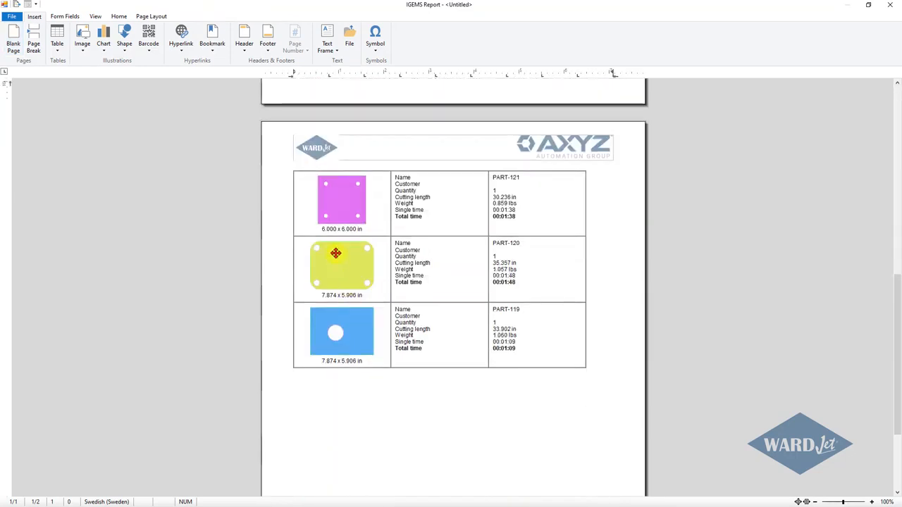
Examine the contour line colors on the report's part images up close, and close the report and the process window.
ctrl+scroll(336, 213, up, 8)
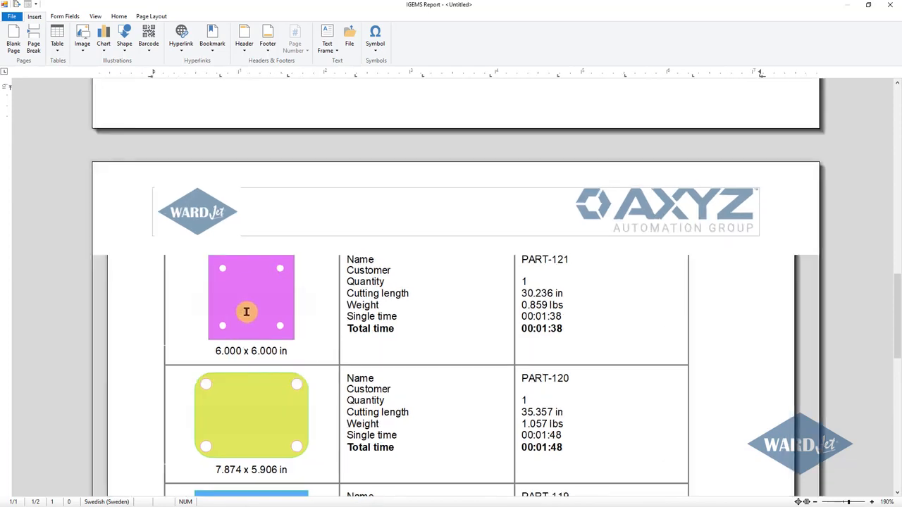
ctrl+scroll(150, 404, up, 6)
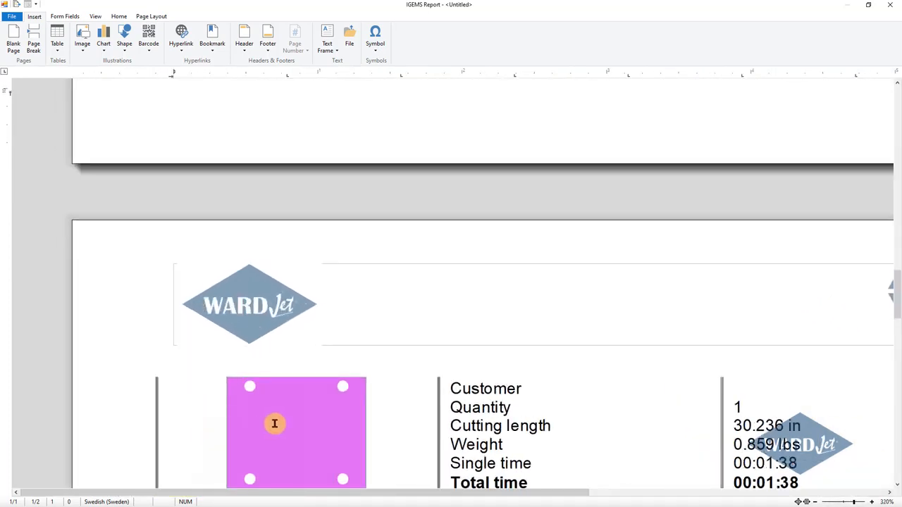
scroll(316, 425, down, 6)
scroll(372, 261, up, 1)
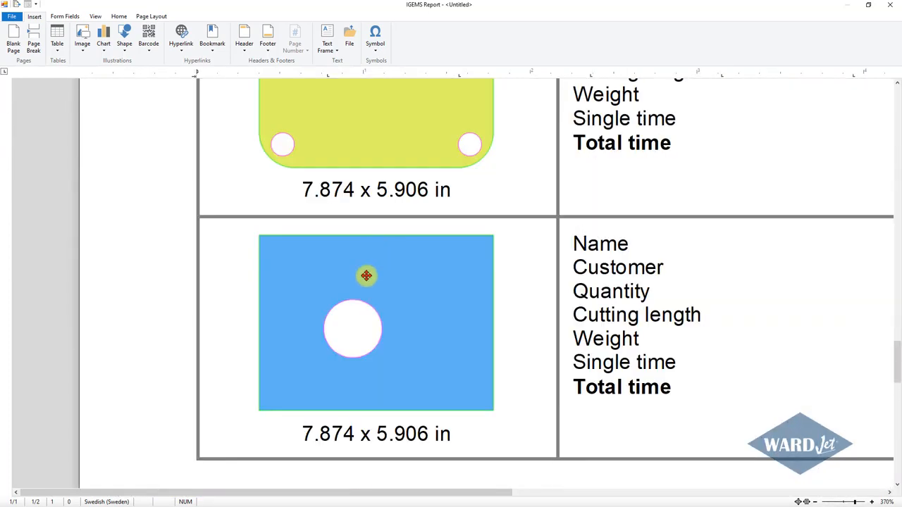
ctrl+scroll(362, 350, up, 3)
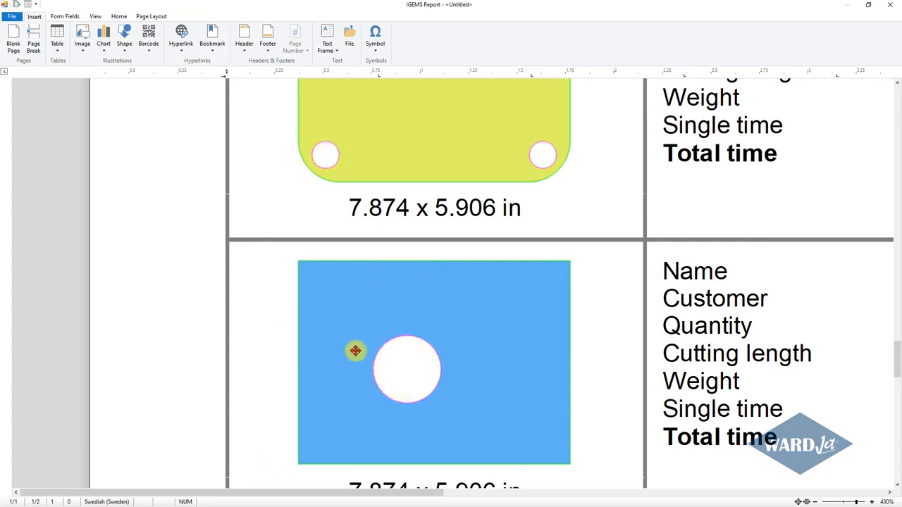
click(892, 8)
click(449, 345)
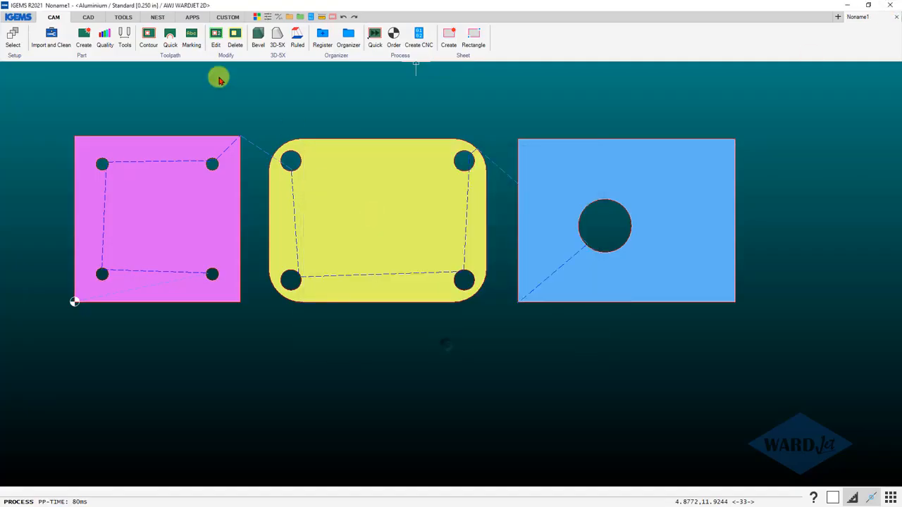
Set the lineweight of color 90 (Quality: Medium) to 0.04 in the WARDJet plot style.
click(20, 17)
mouse_move(42, 141)
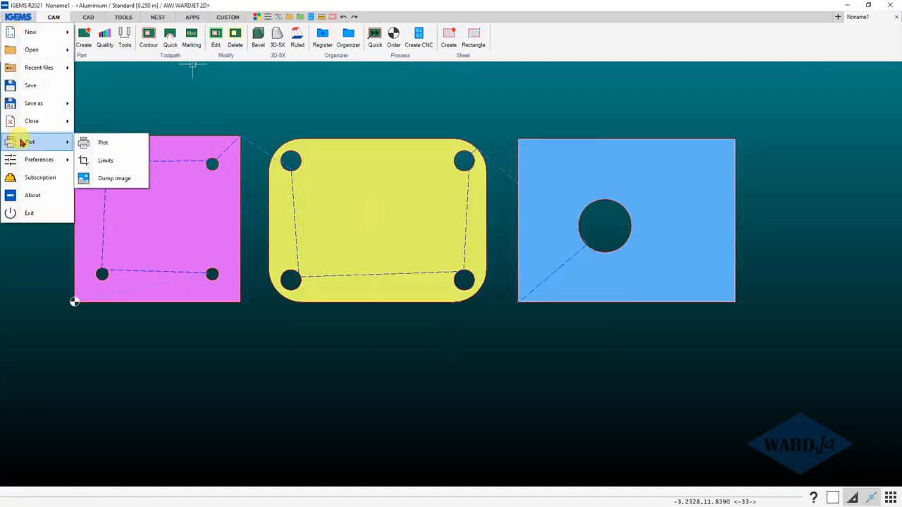
click(102, 144)
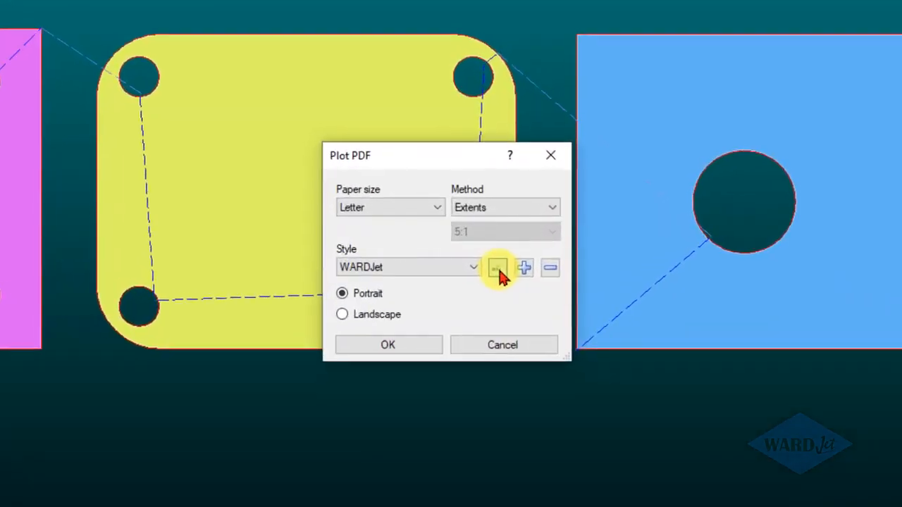
click(479, 254)
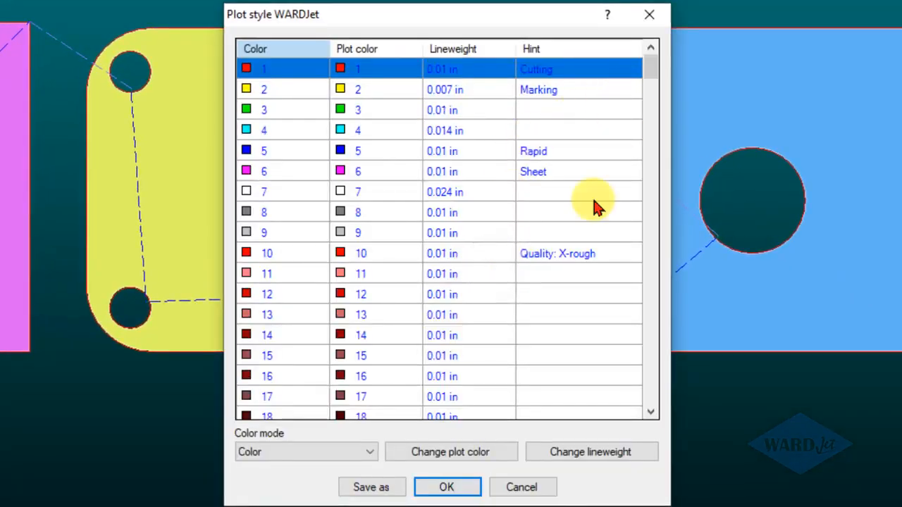
click(568, 255)
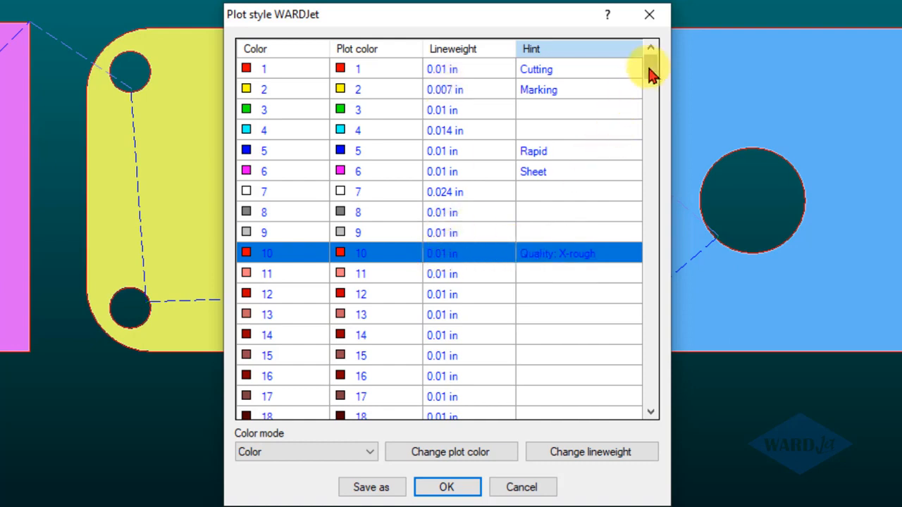
drag(650, 69, 650, 185)
click(592, 196)
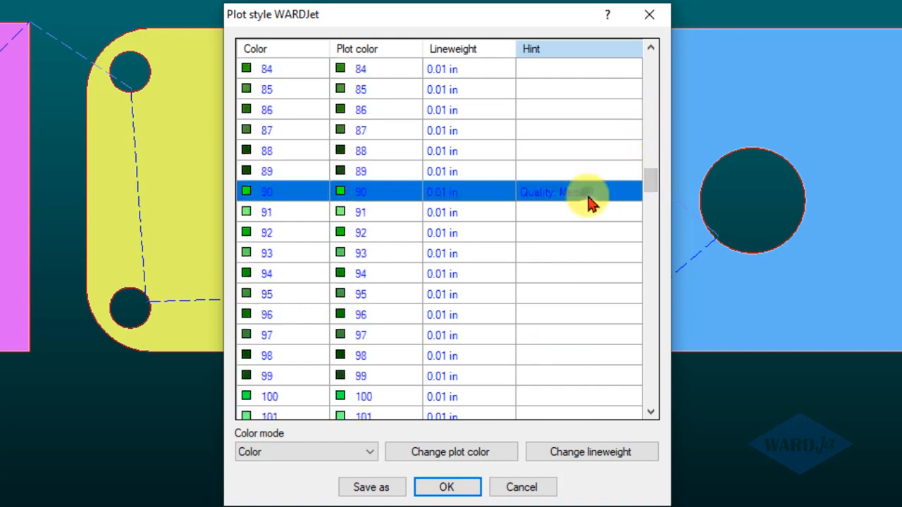
click(582, 454)
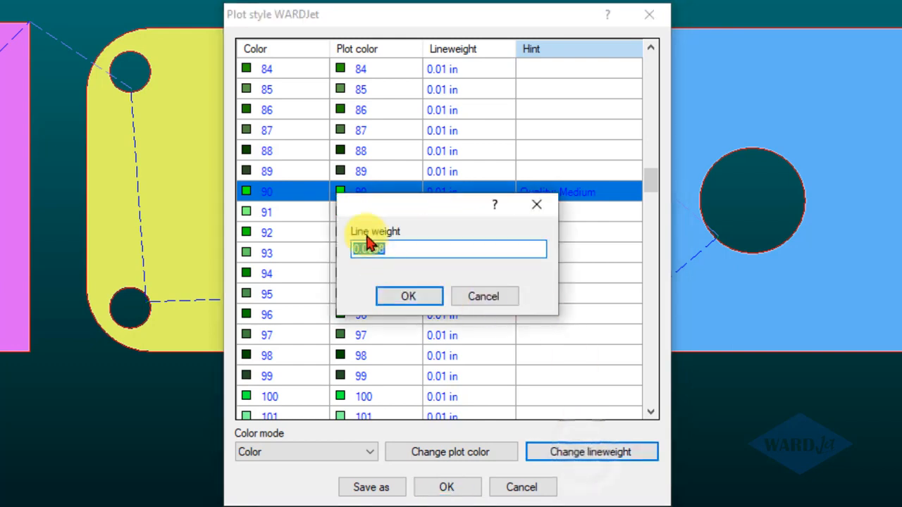
click(425, 252)
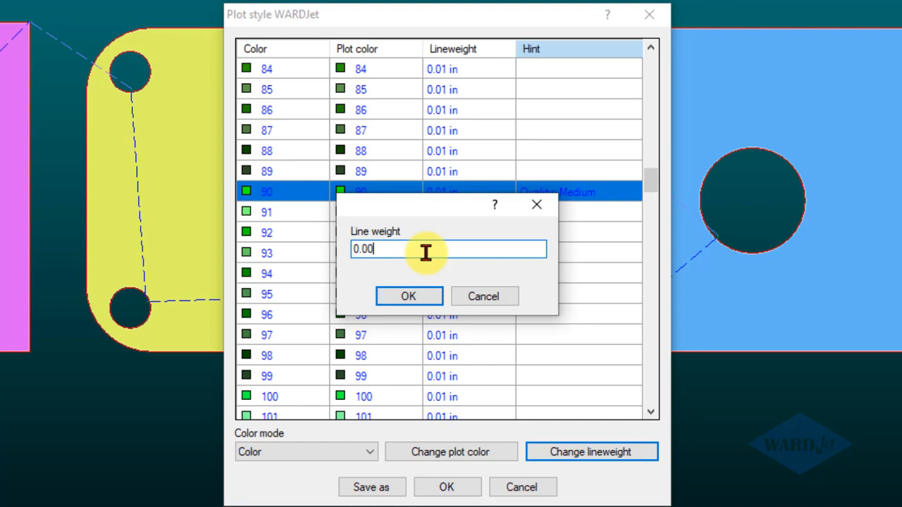
click(424, 300)
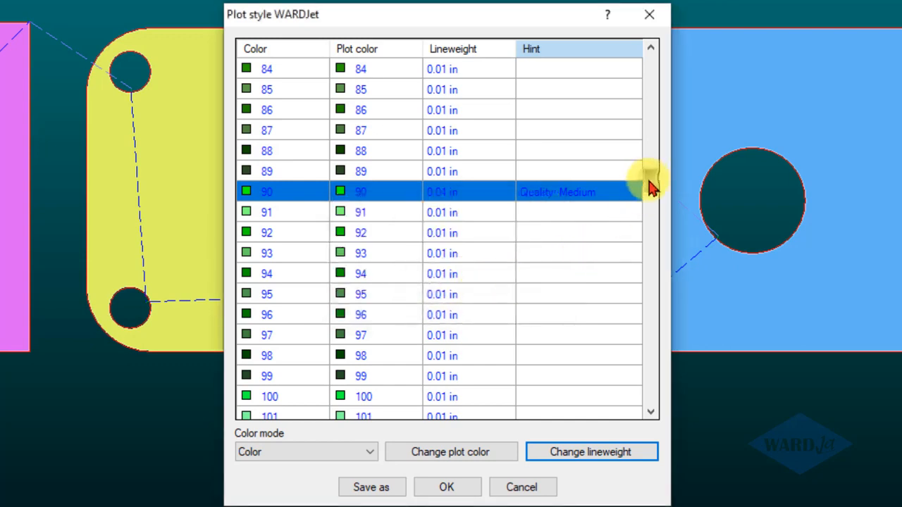
Set the lineweight of color 210 (Quality: X-fine) to 0.04, and confirm the plot style and the Plot PDF settings.
drag(649, 187, 646, 345)
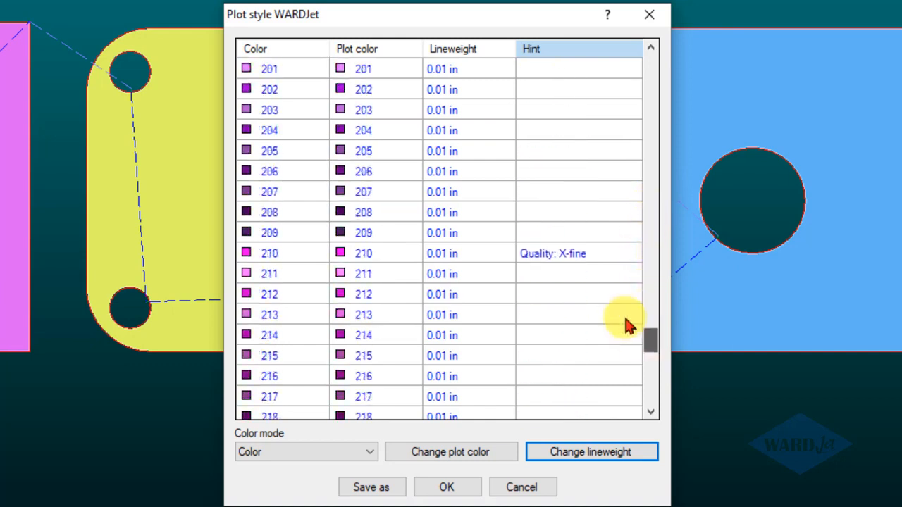
click(587, 256)
click(556, 455)
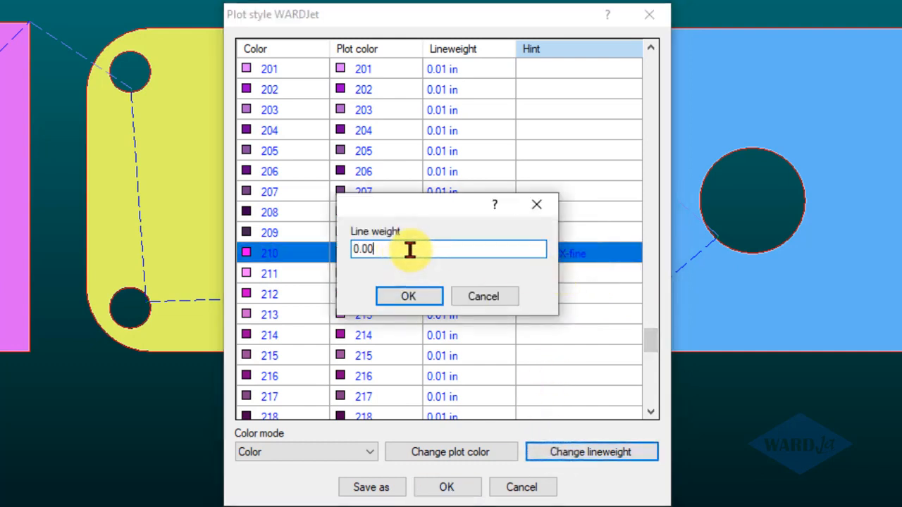
click(422, 297)
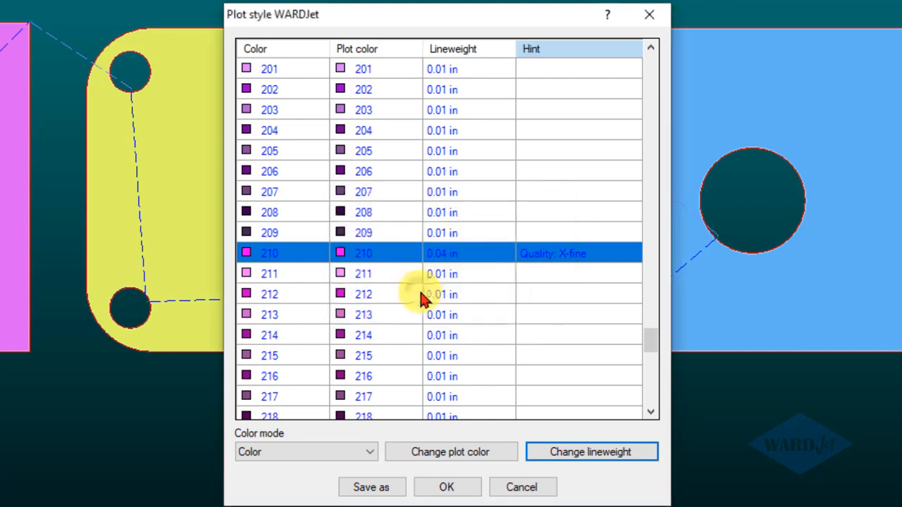
click(437, 491)
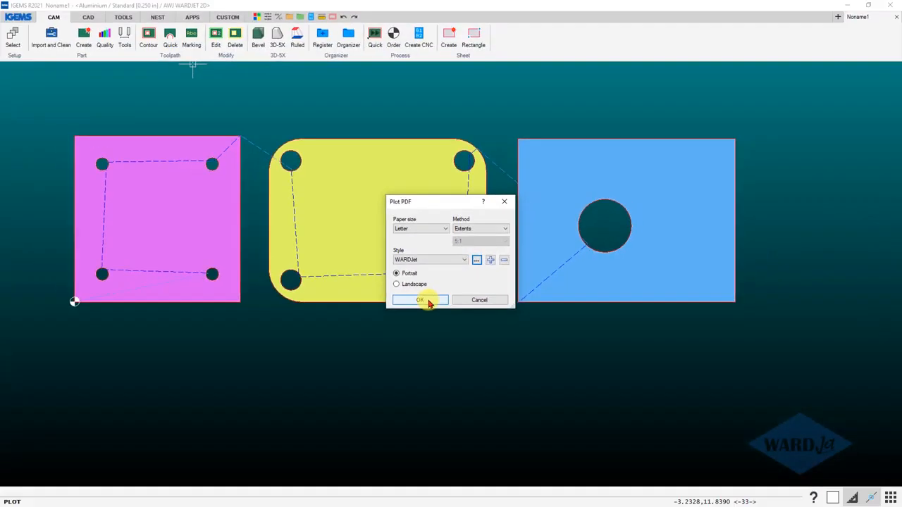
click(422, 301)
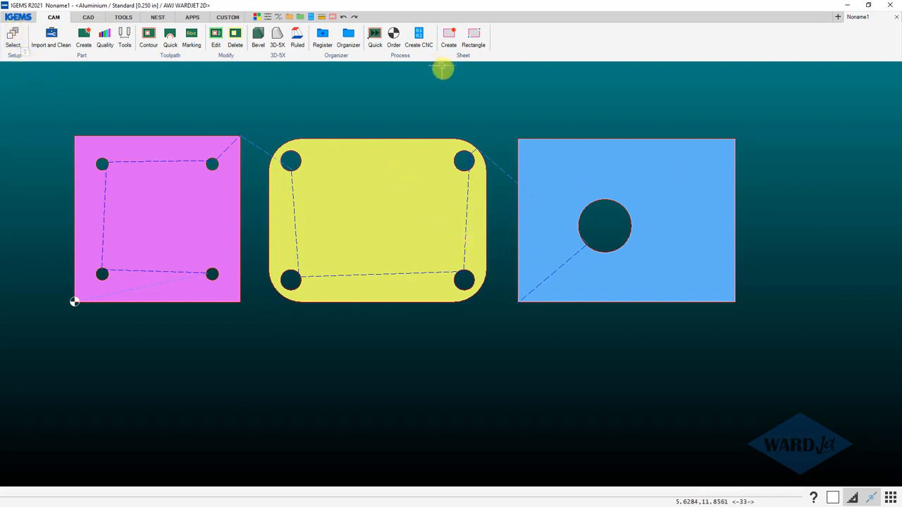
Generate the WARDJet Post Report - Abrasive with the edited plot style and go to the part images on its second page.
click(419, 37)
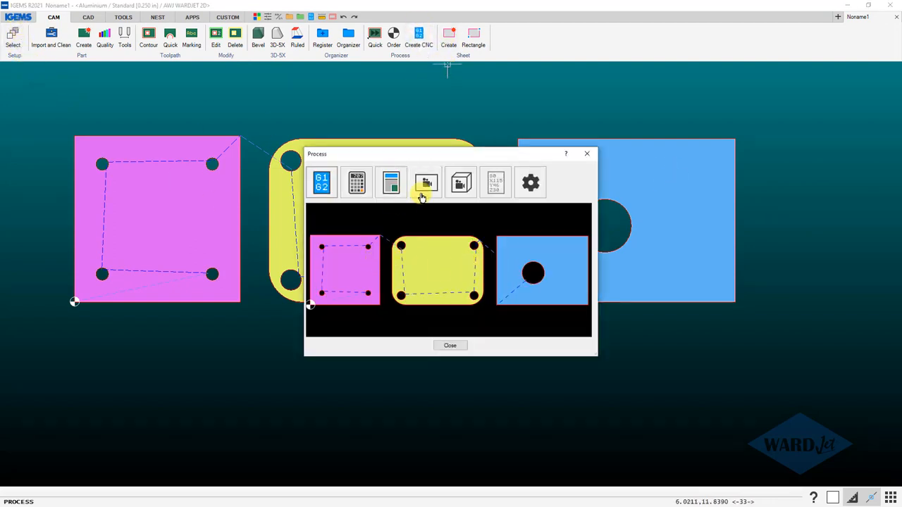
click(395, 183)
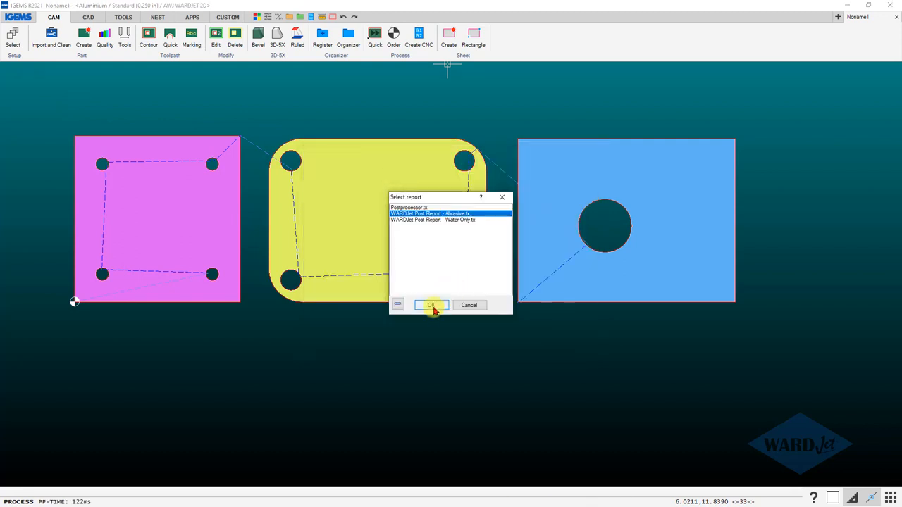
click(432, 306)
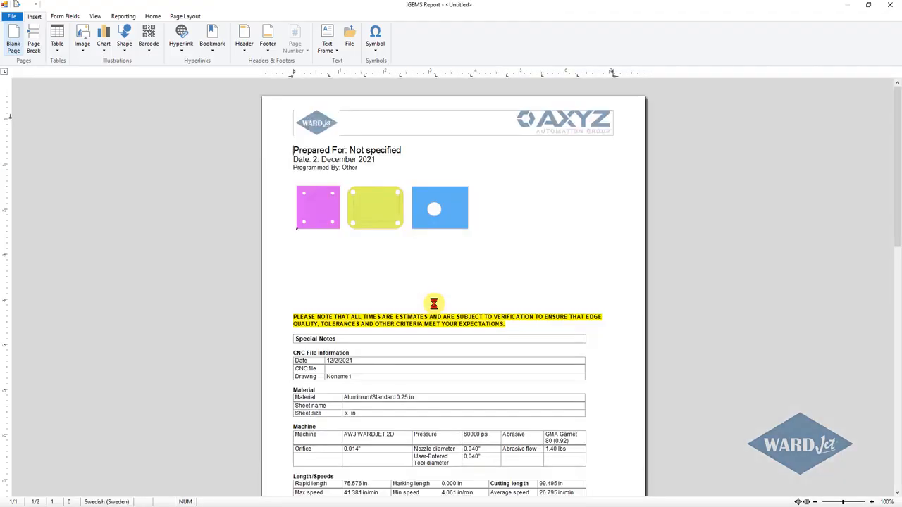
scroll(426, 290, down, 4)
scroll(419, 282, down, 4)
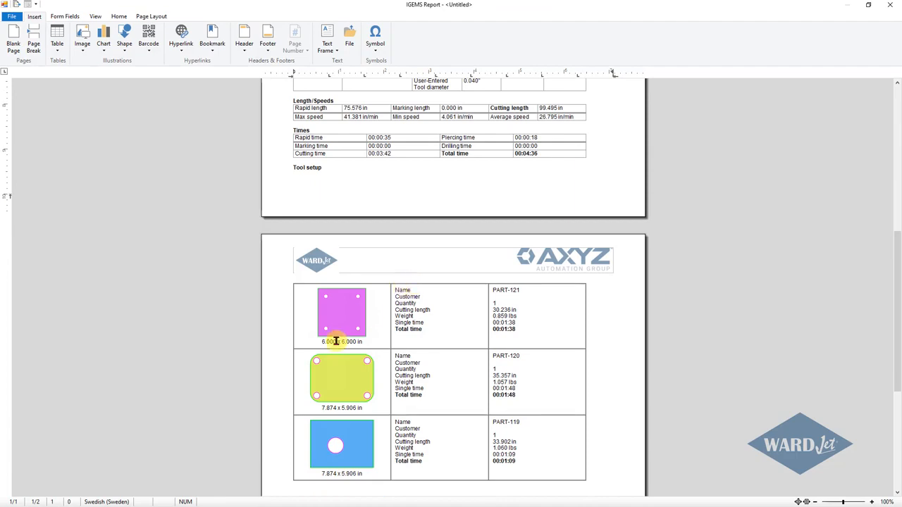
Examine the contour line thickness on the report's part images up close, and close the report and the process window.
scroll(336, 338, down, 2)
ctrl+scroll(337, 331, up, 5)
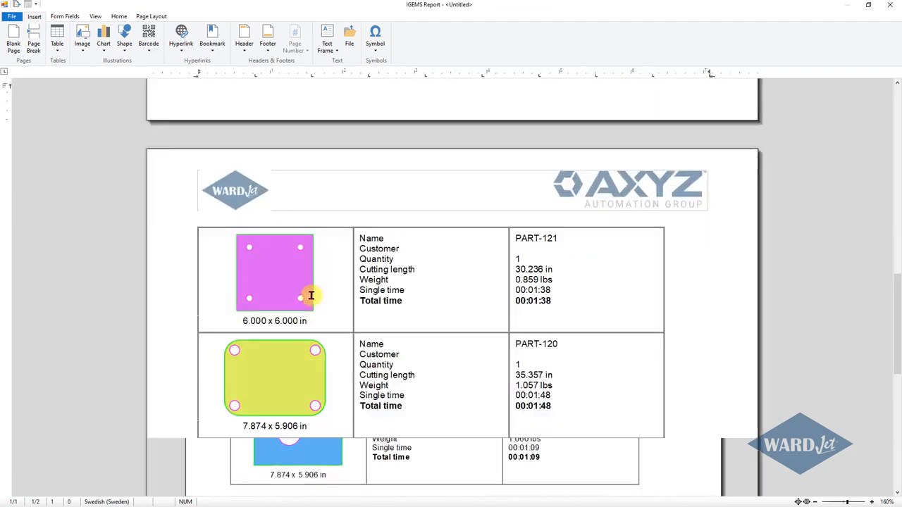
ctrl+scroll(221, 320, up, 1)
scroll(219, 318, down, 6)
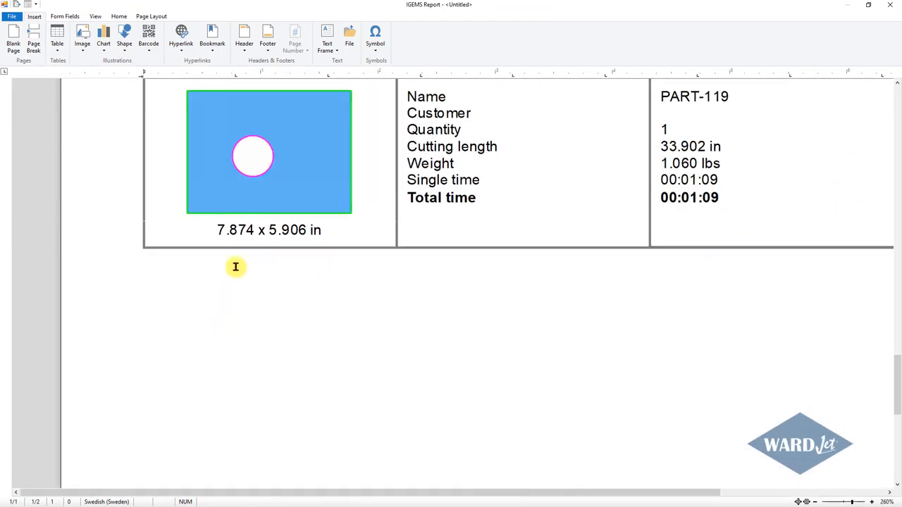
scroll(237, 263, up, 2)
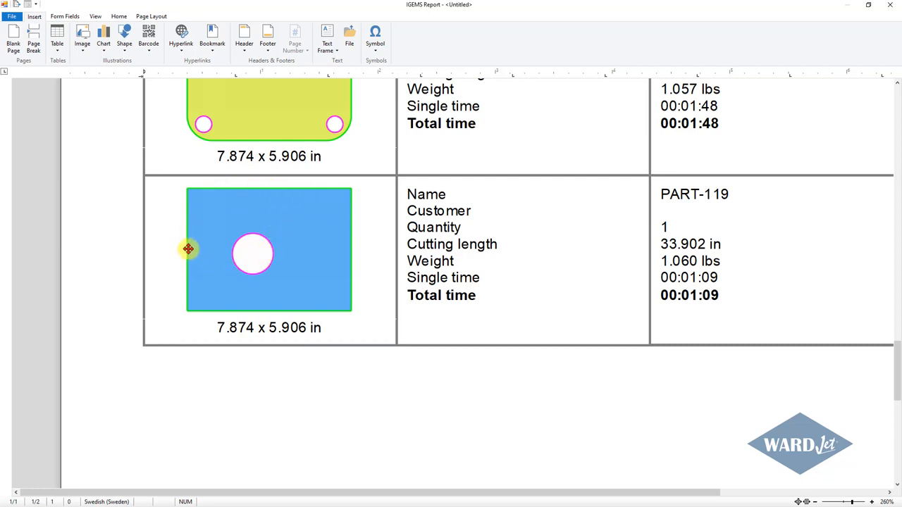
click(889, 8)
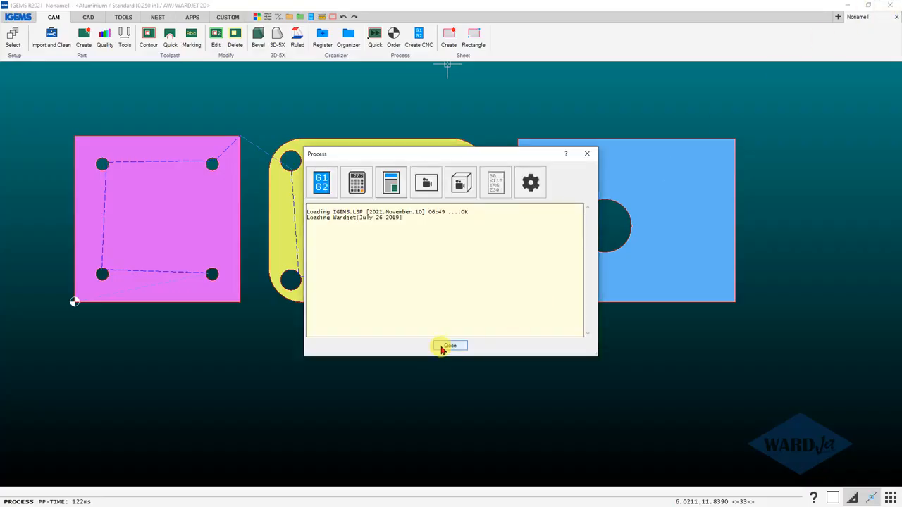
click(441, 347)
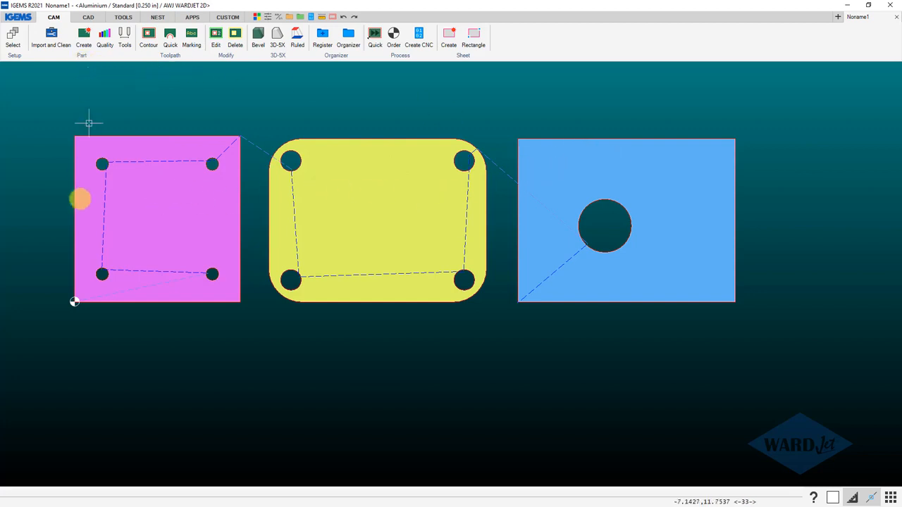
Add part text to all three parts with a text height of about 0.58 in, created as other object.
click(82, 59)
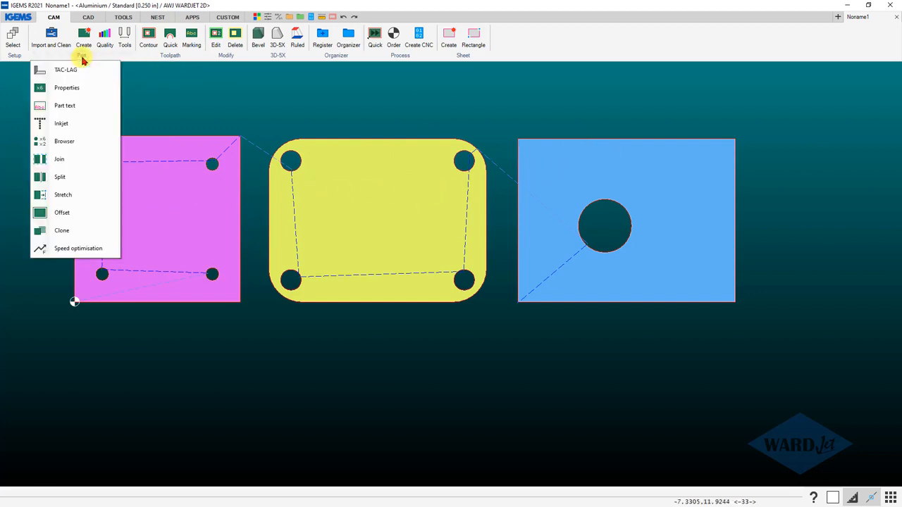
click(64, 106)
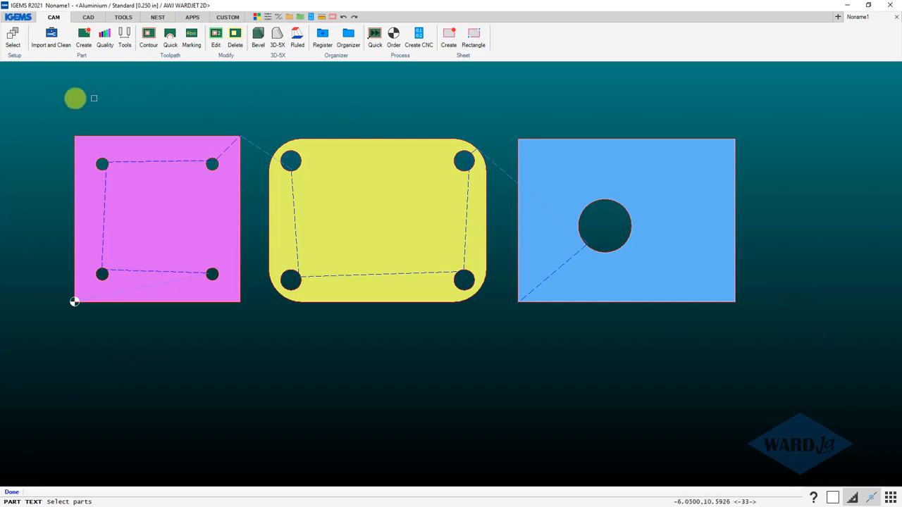
drag(48, 104, 453, 321)
drag(557, 322, 764, 328)
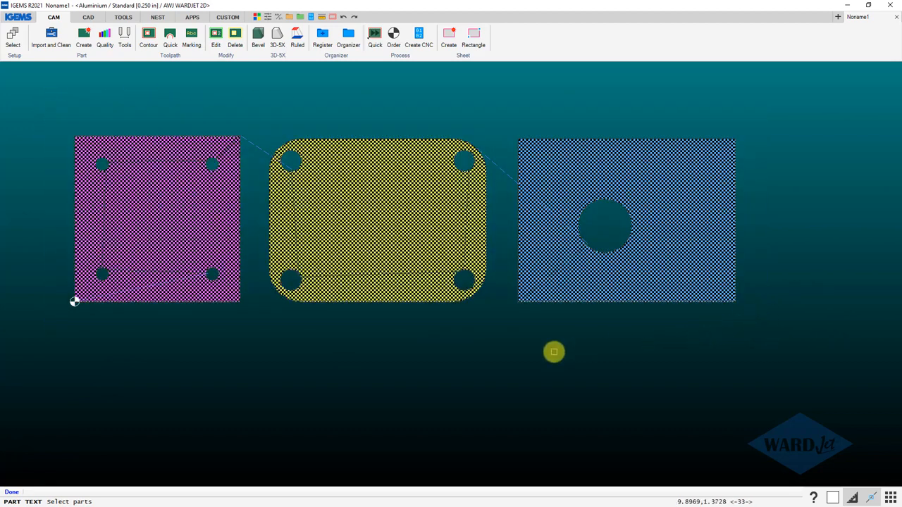
right_click(553, 351)
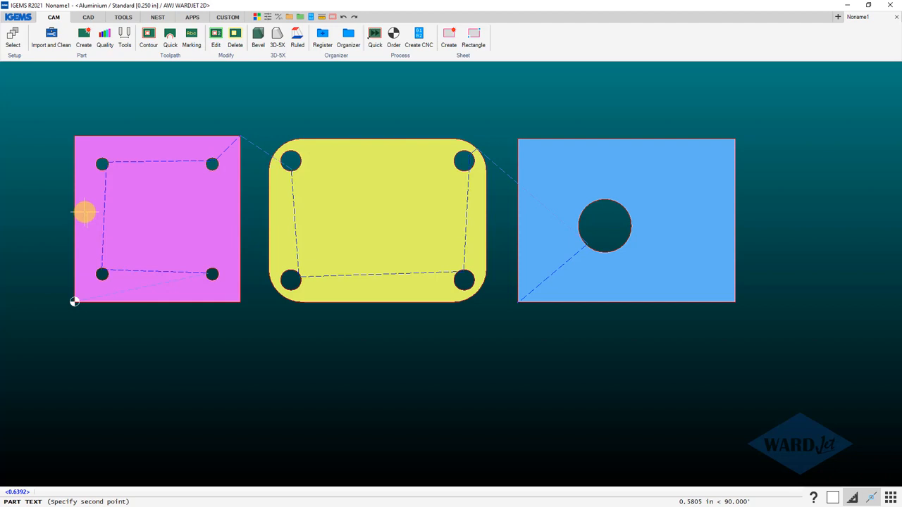
click(83, 211)
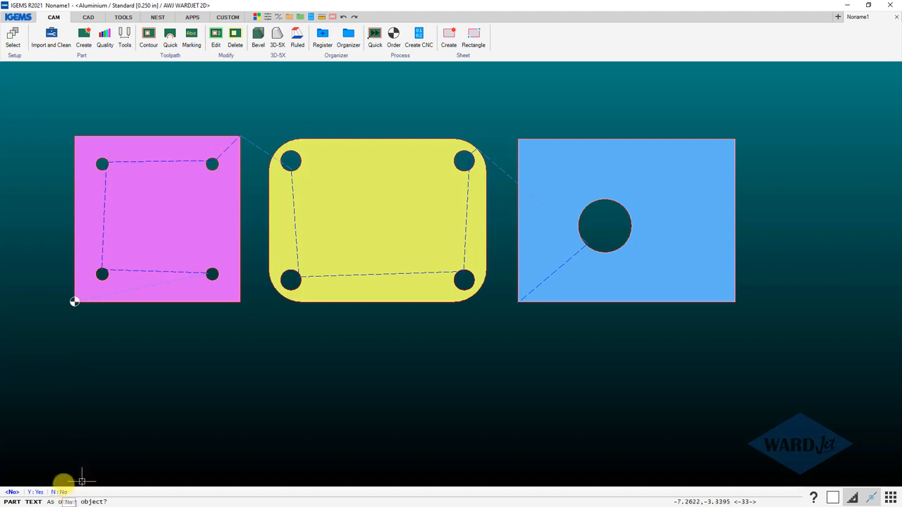
click(33, 495)
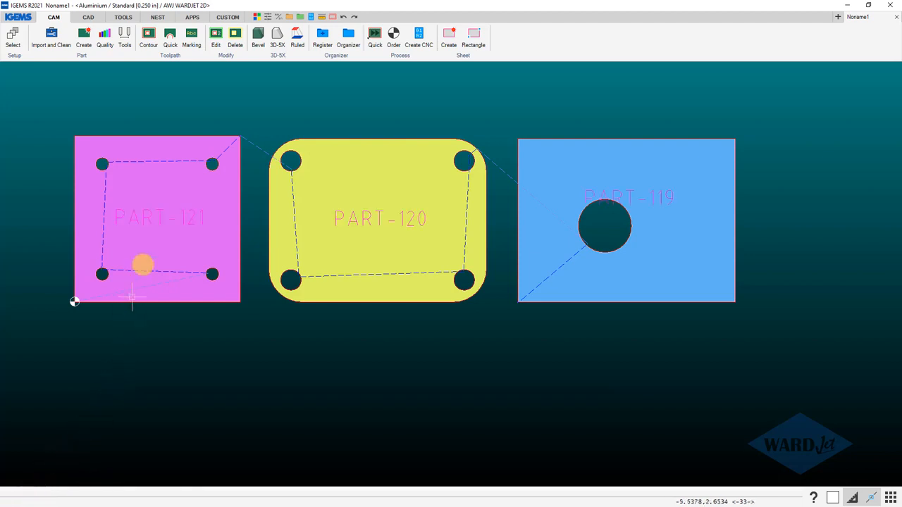
Examine the placement of the name text on each of the three parts up close.
scroll(163, 203, up, 3)
scroll(163, 243, up, 3)
scroll(163, 243, down, 4)
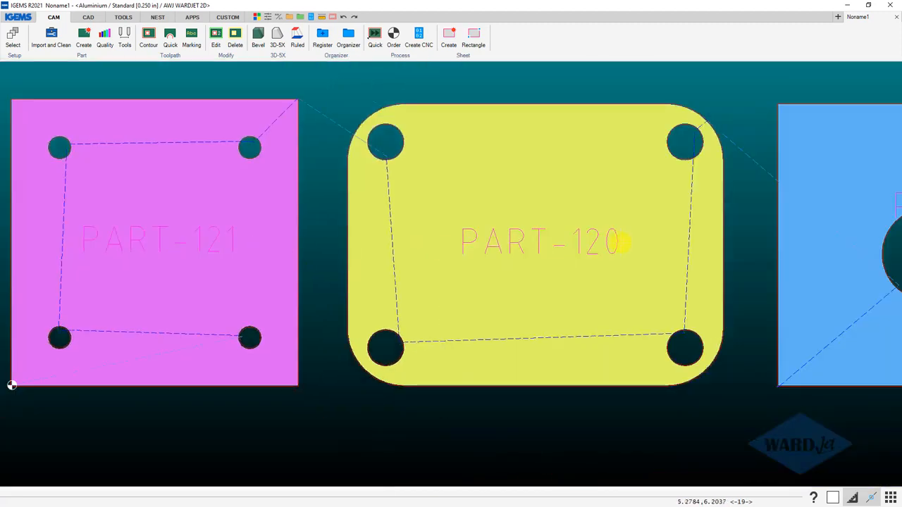
middle_drag(625, 242, 254, 270)
scroll(692, 257, up, 3)
scroll(668, 238, down, 6)
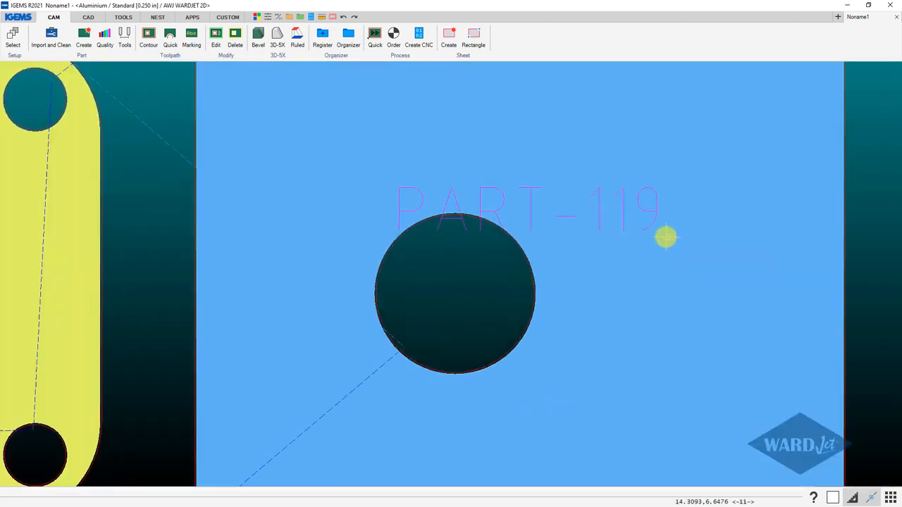
scroll(535, 232, down, 4)
scroll(264, 231, up, 3)
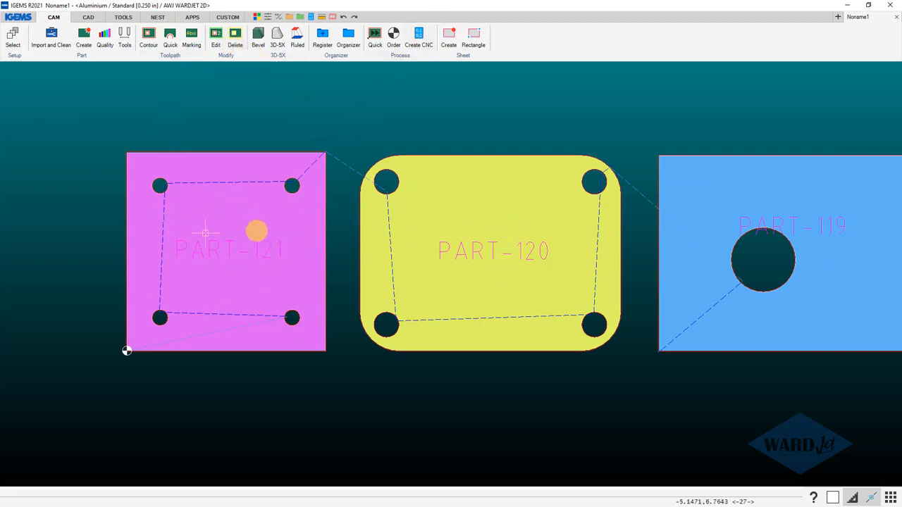
Apply WaterJet marking to the name texts of all three parts, connected to the part and excluding contours.
click(190, 36)
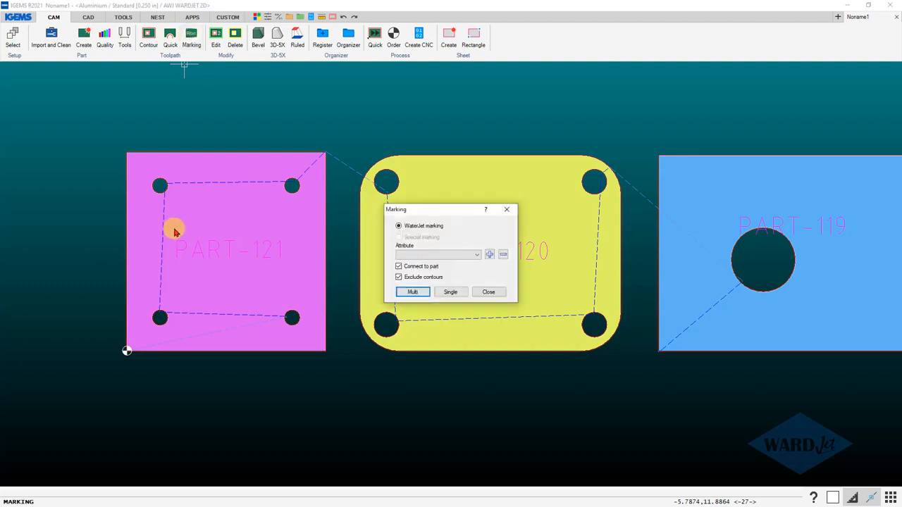
click(419, 296)
drag(80, 172, 817, 259)
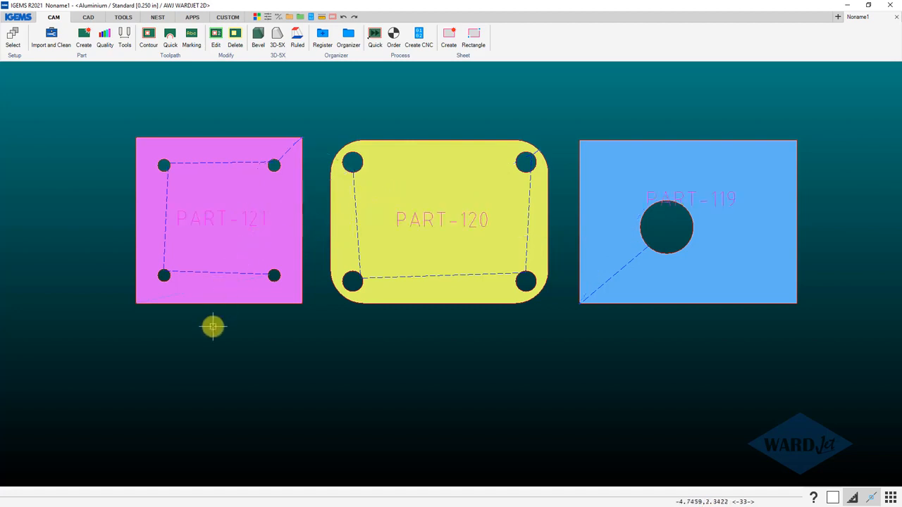
Undo back to the plain geometry and recreate all three outlines as parts with toolpaths, using the name PART-#.
key(ctrl+z)
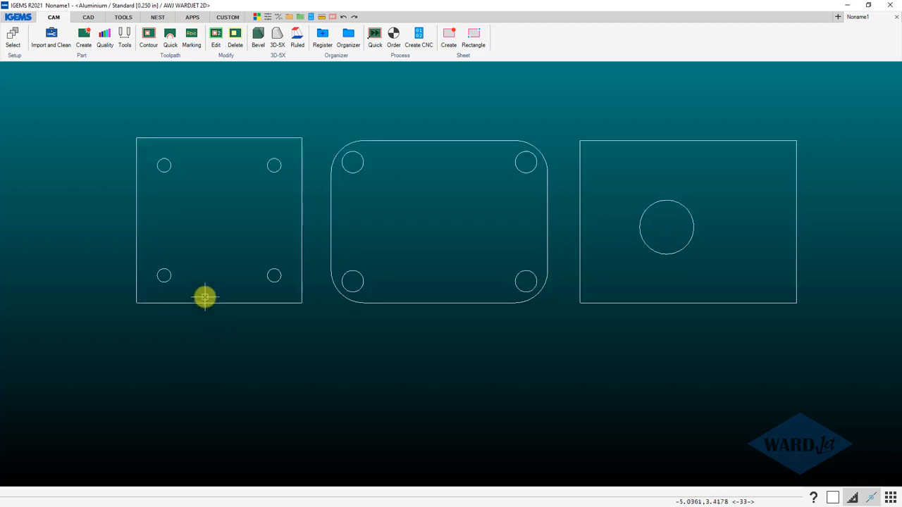
click(84, 33)
drag(91, 113, 835, 340)
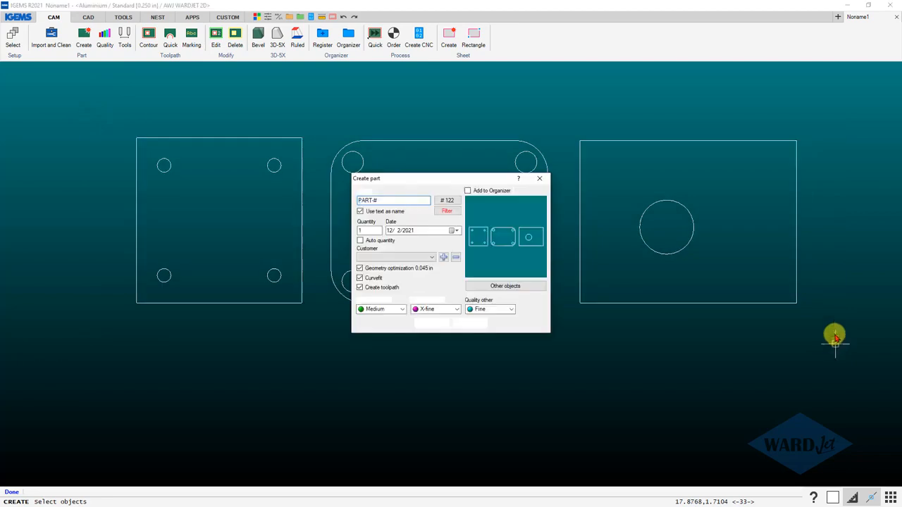
click(430, 324)
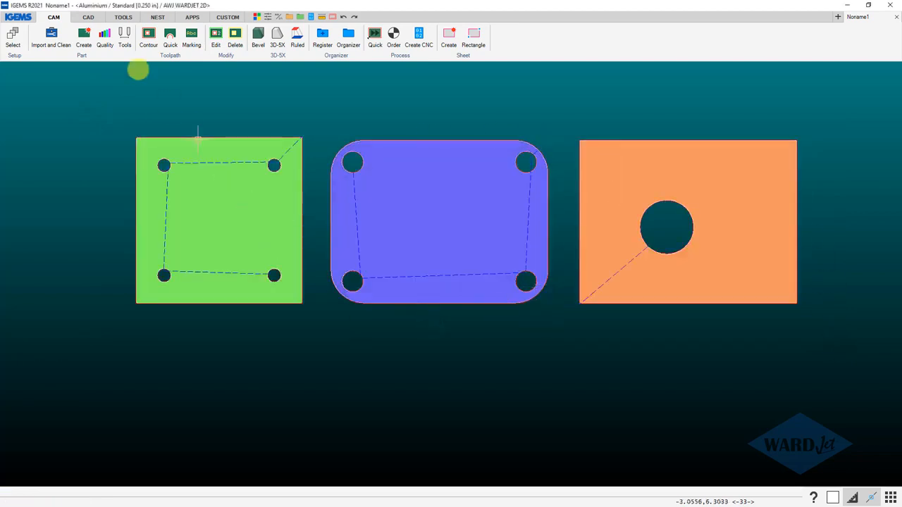
Add part text to all three parts without a counter and not as other object, and check the square part's properties.
click(89, 61)
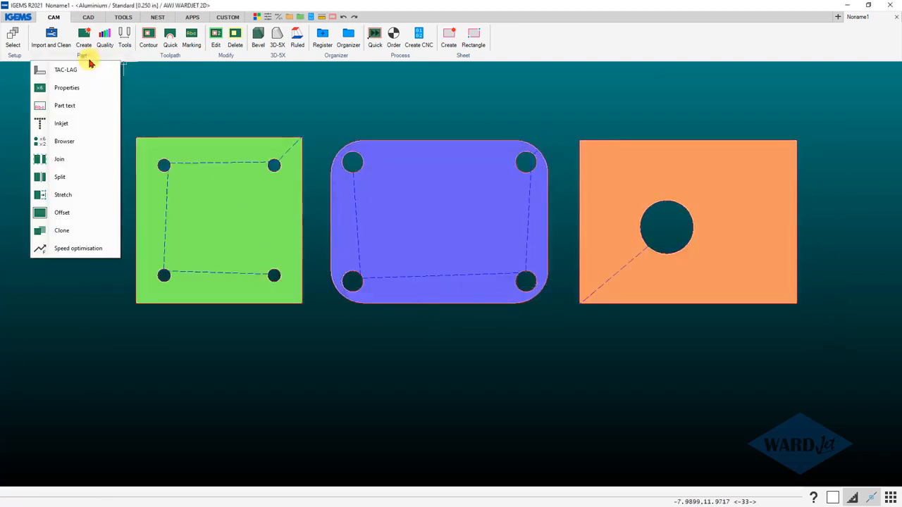
click(62, 107)
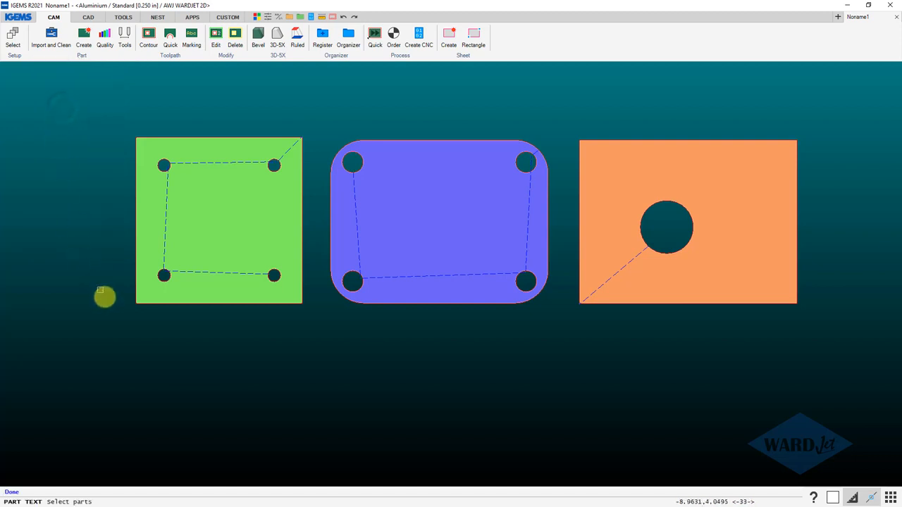
drag(67, 109, 844, 345)
right_click(844, 344)
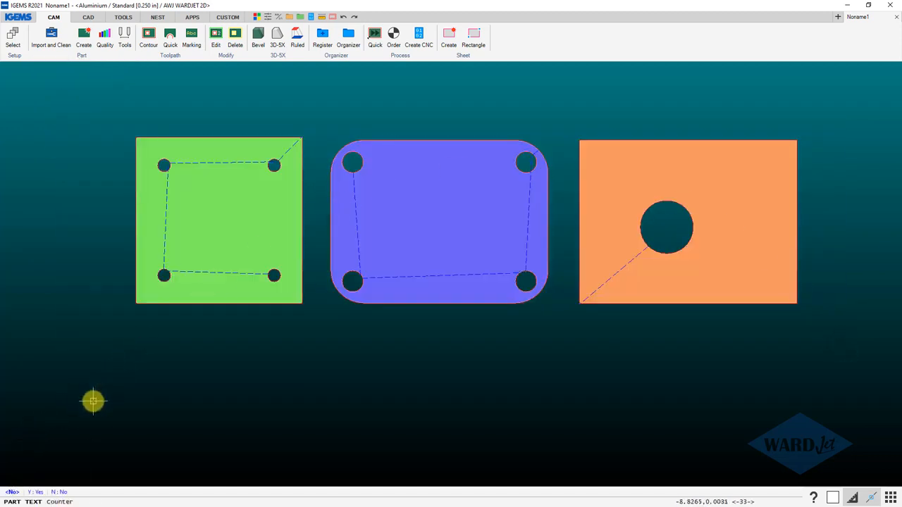
click(18, 492)
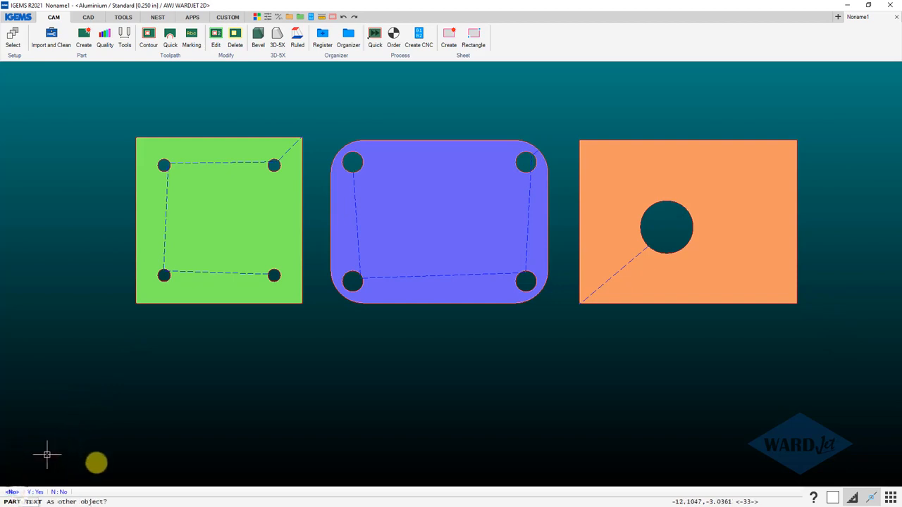
click(59, 493)
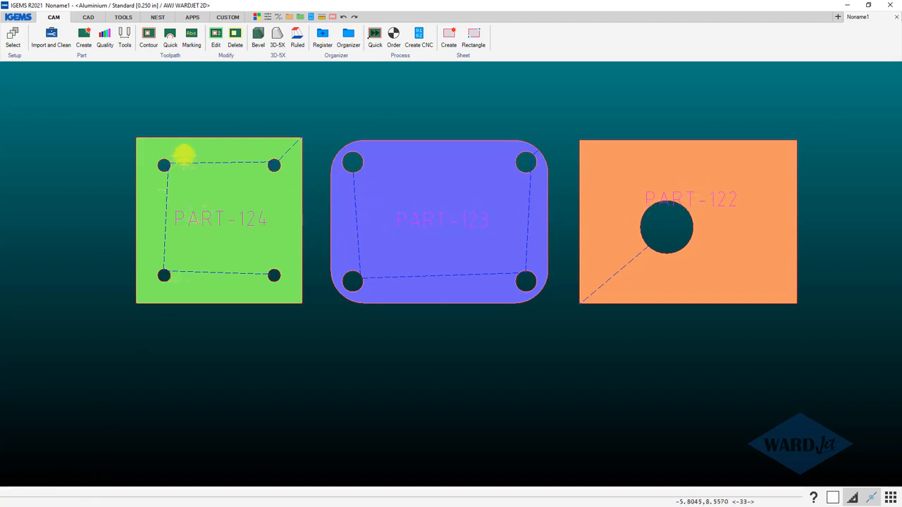
double_click(187, 141)
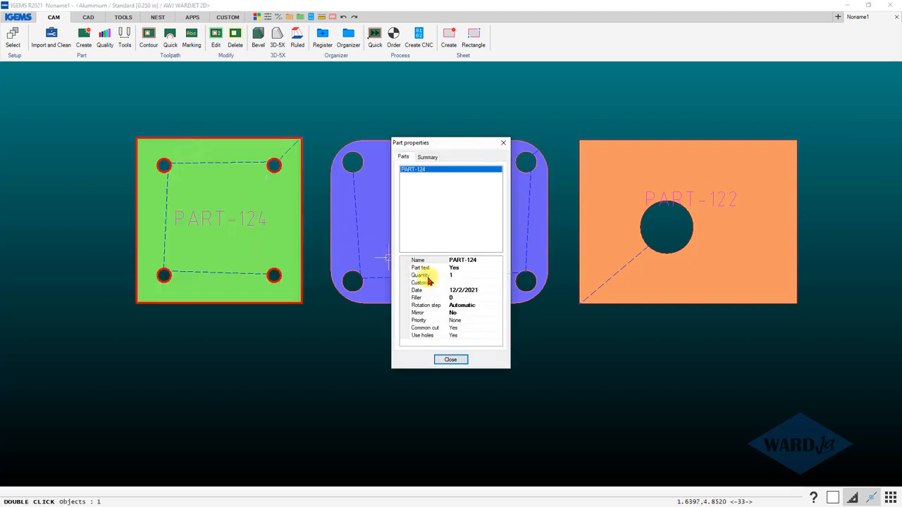
click(451, 360)
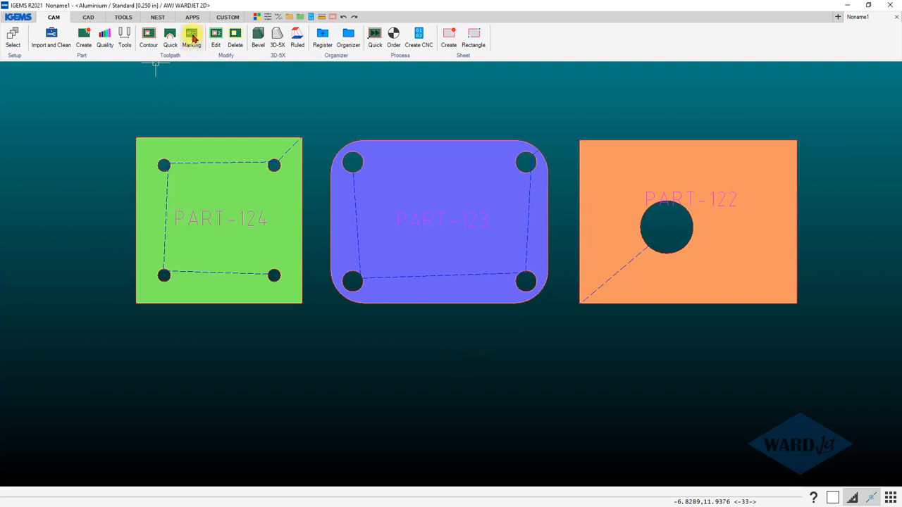
Try to apply WaterJet marking to the part texts of all three parts.
click(192, 36)
click(410, 291)
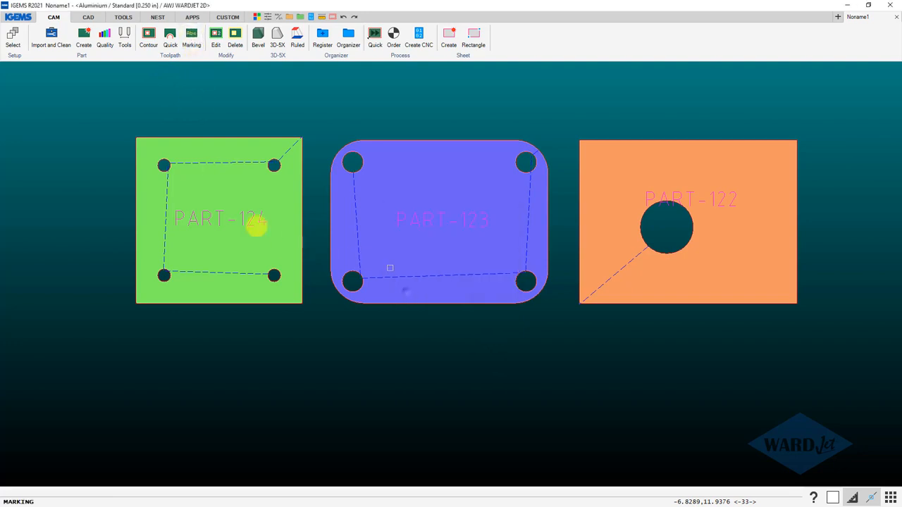
drag(84, 174, 839, 250)
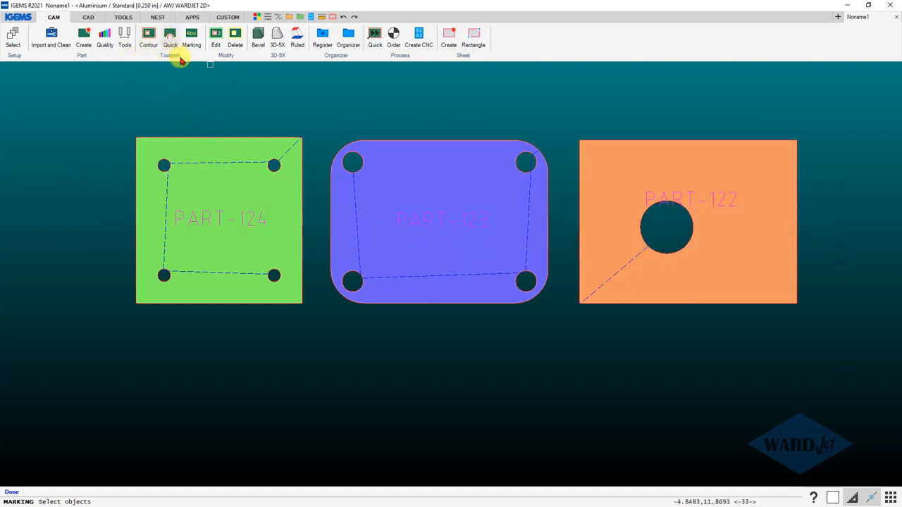
right_click(253, 151)
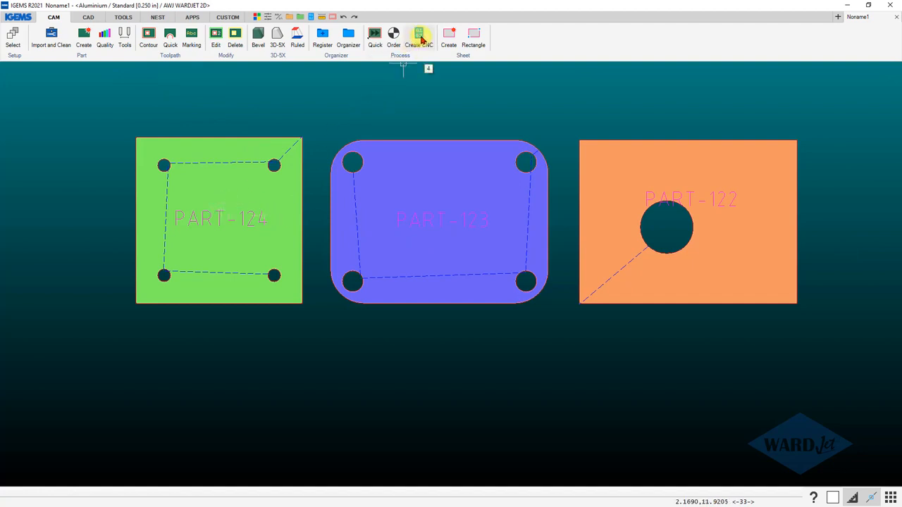
Create a cut order covering all three parts.
click(394, 35)
drag(691, 111, 166, 266)
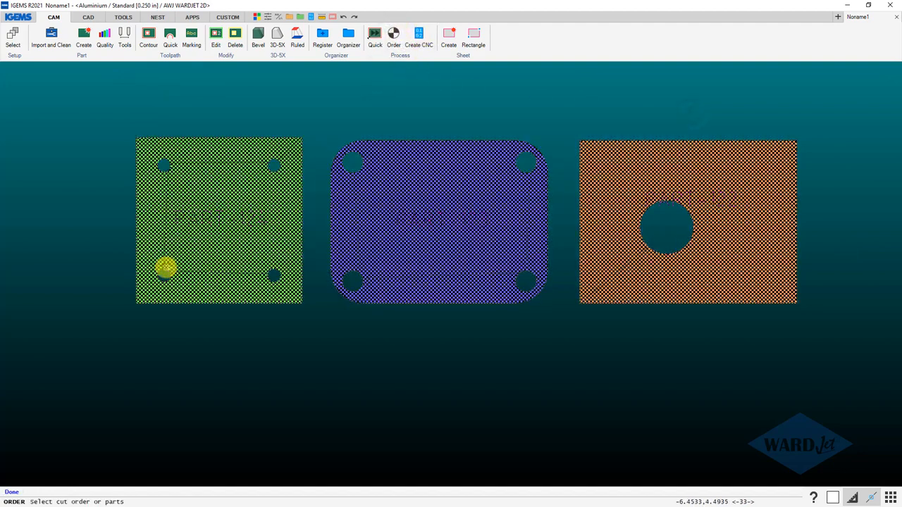
right_click(357, 226)
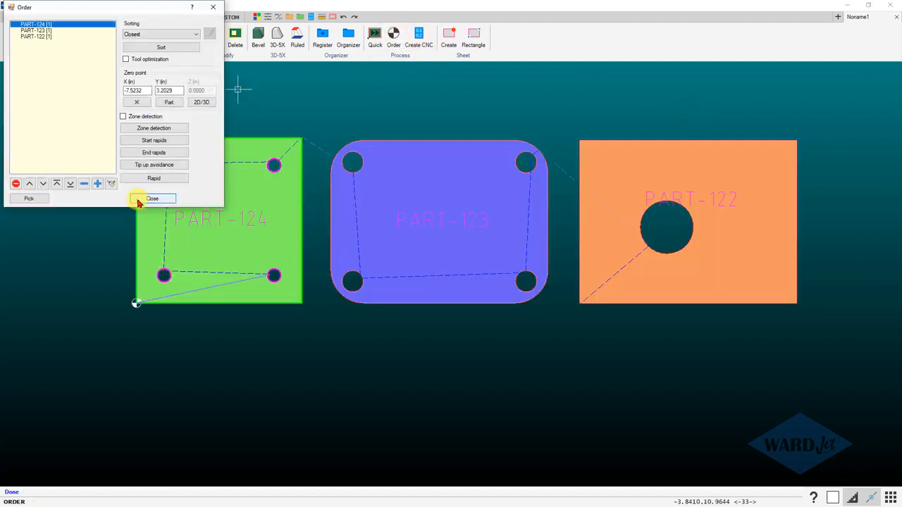
click(139, 202)
Process the ordered parts and generate the WARDJet Post Report - Abrasive.
click(419, 35)
click(396, 181)
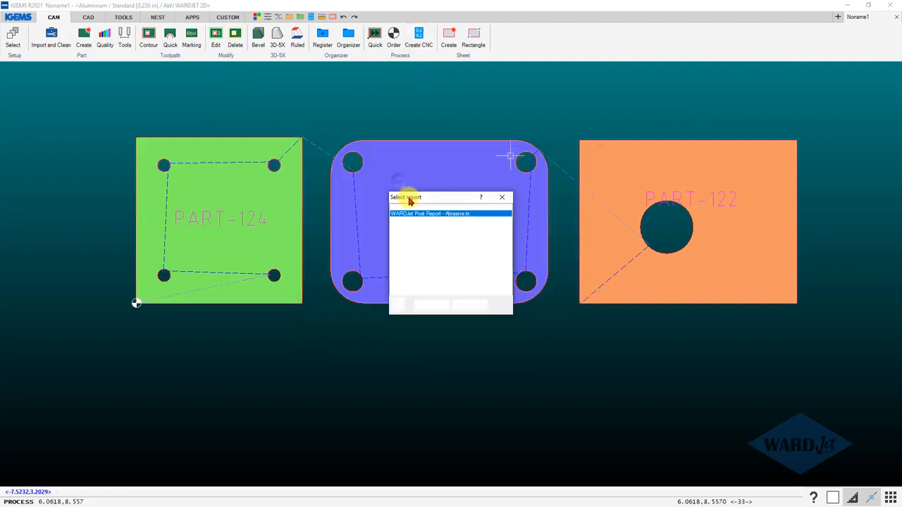
click(432, 305)
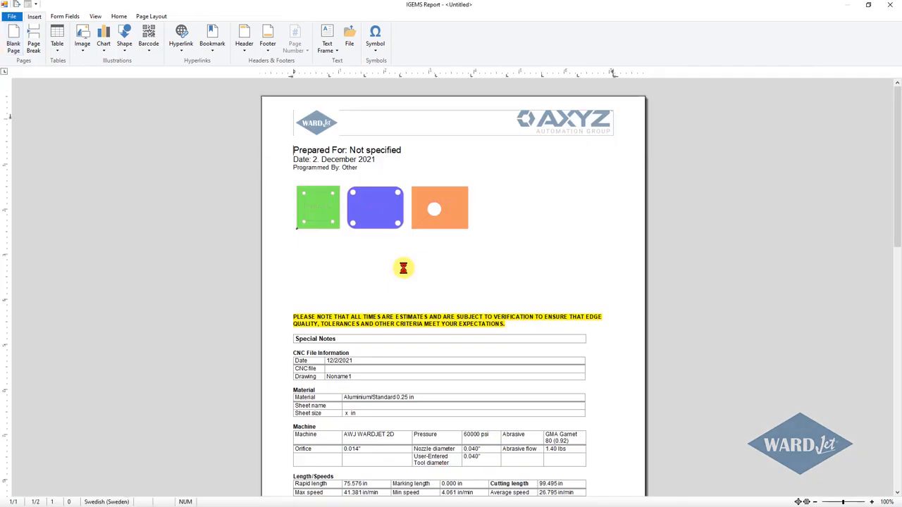
Examine the part text color on the report's part images up close, and close the report and the process window.
scroll(334, 242, down, 10)
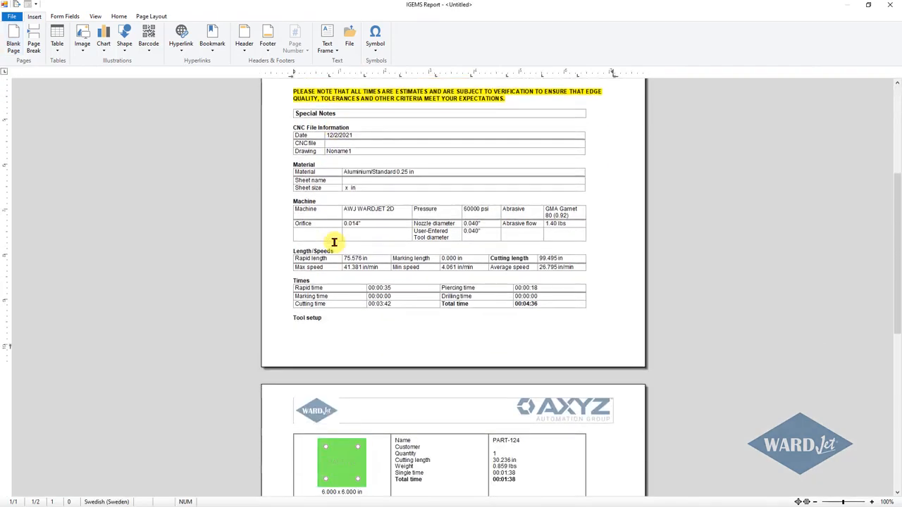
ctrl+scroll(330, 244, up, 8)
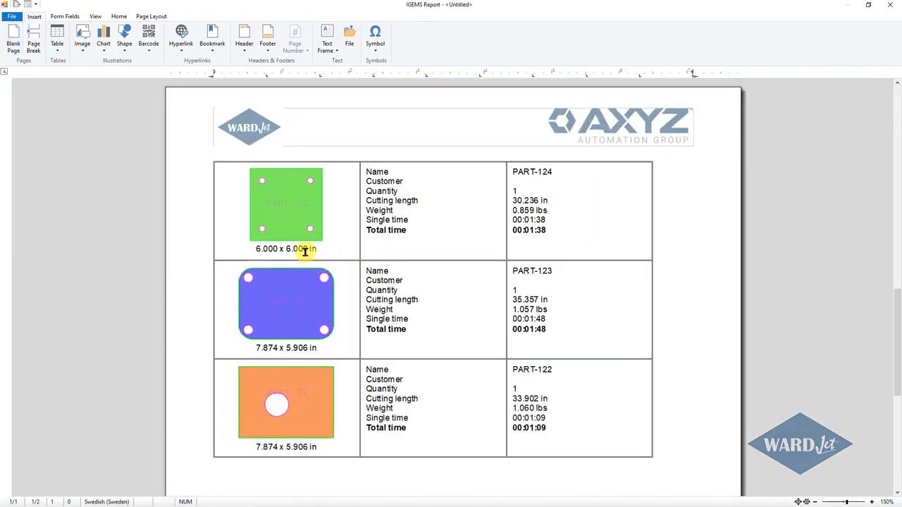
ctrl+scroll(227, 263, up, 1)
scroll(227, 263, down, 5)
scroll(226, 261, up, 3)
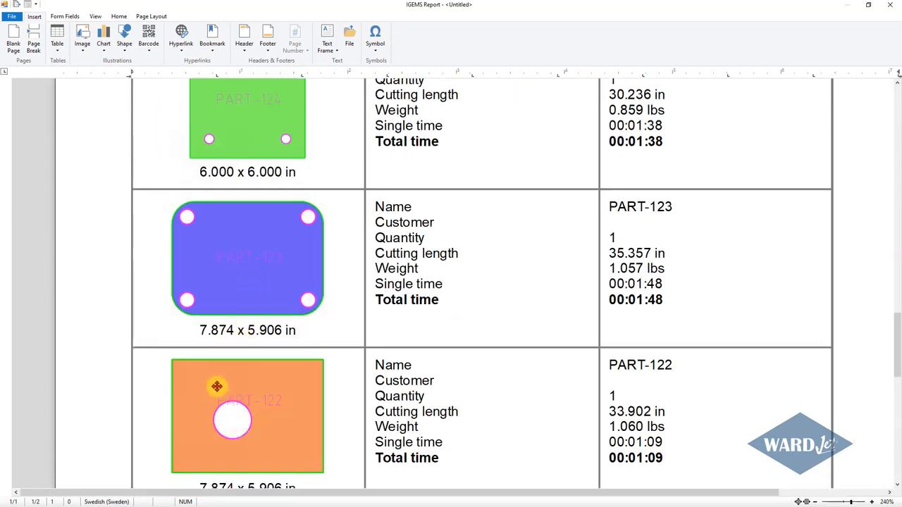
click(891, 8)
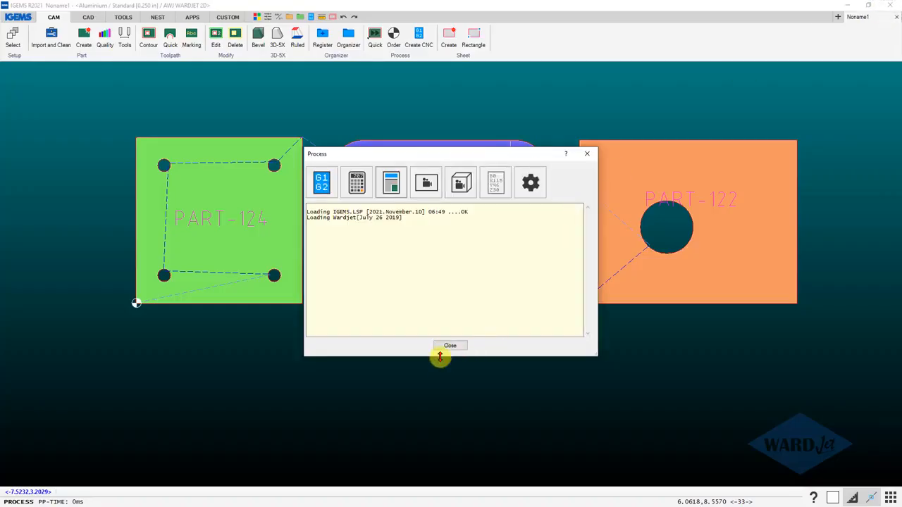
click(445, 347)
Set the plot color of color 6 to white (7) in the WARDJet plot style, and leave the PDF plot without plotting.
click(18, 17)
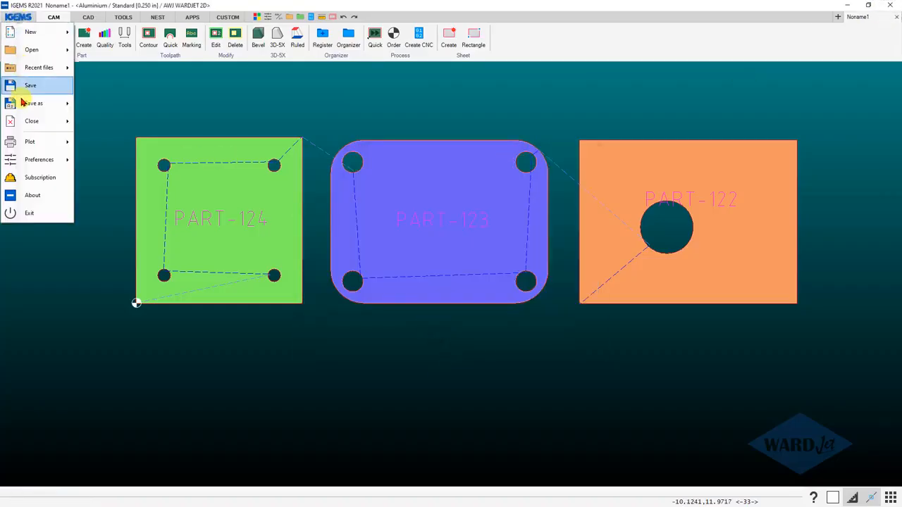
click(84, 143)
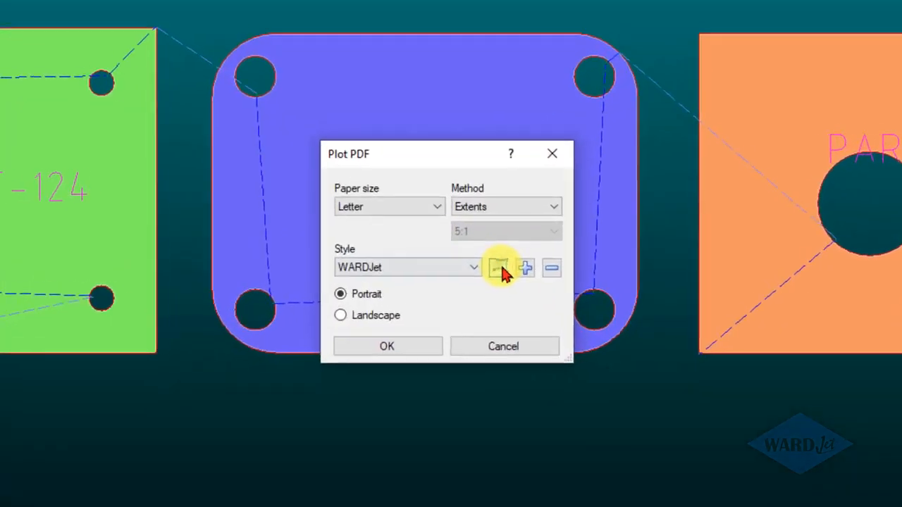
click(476, 260)
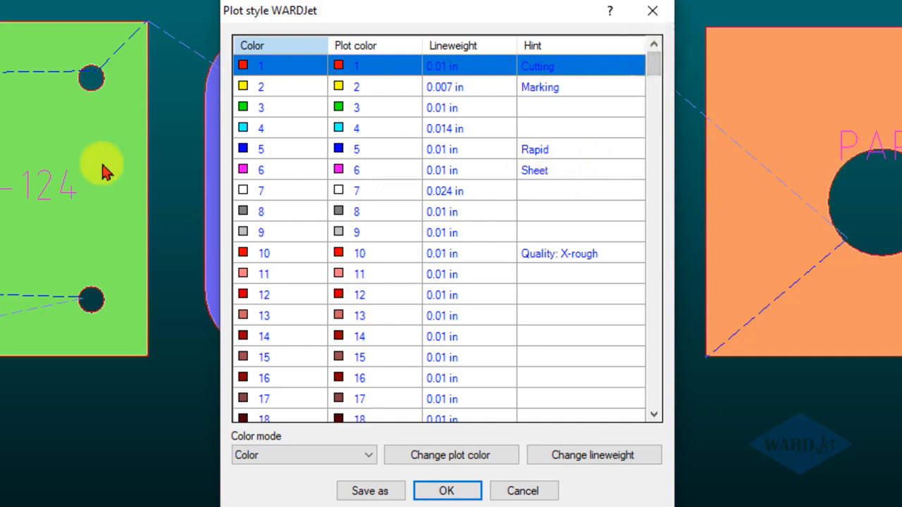
click(255, 175)
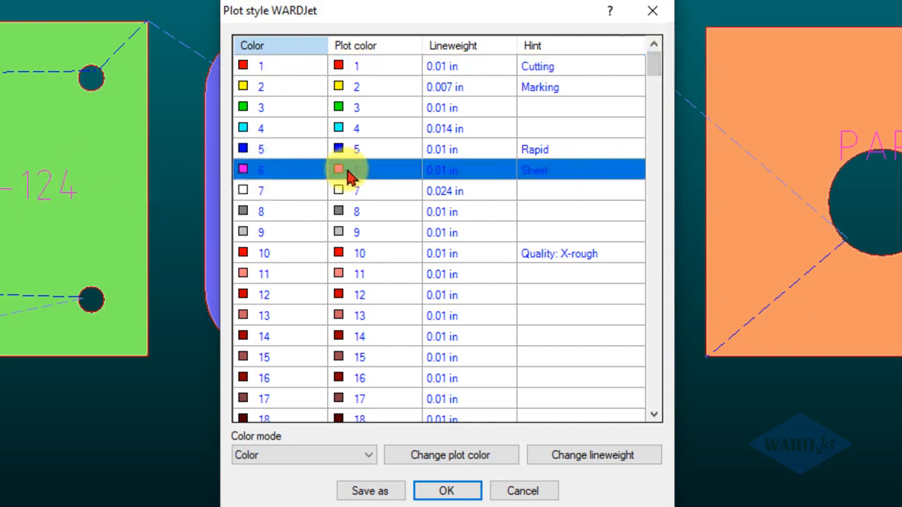
click(460, 458)
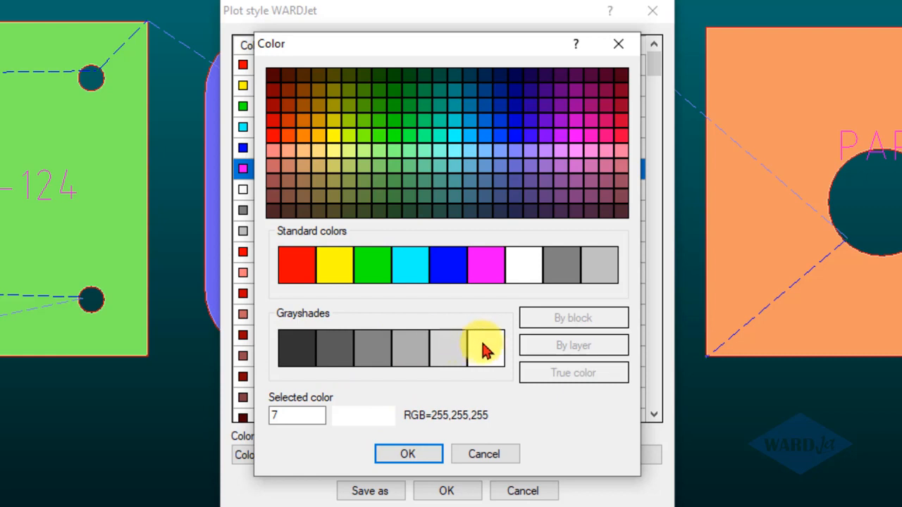
click(525, 266)
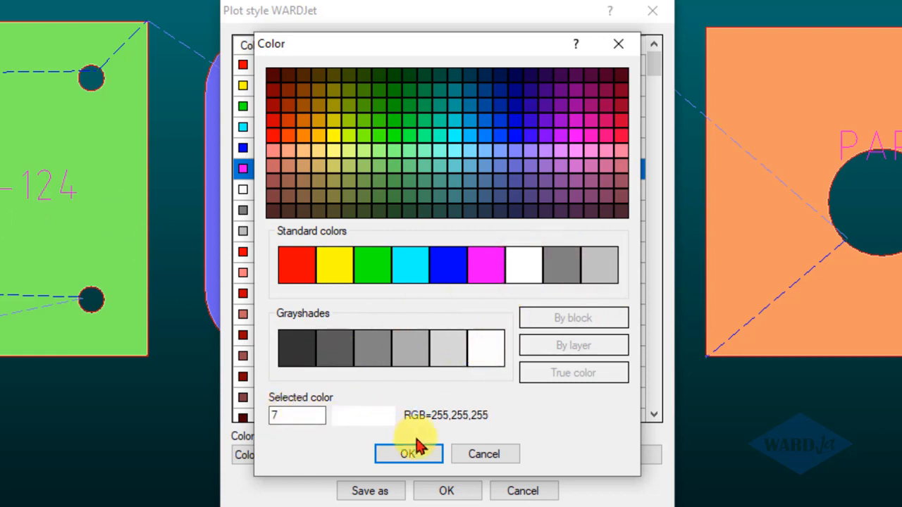
click(409, 455)
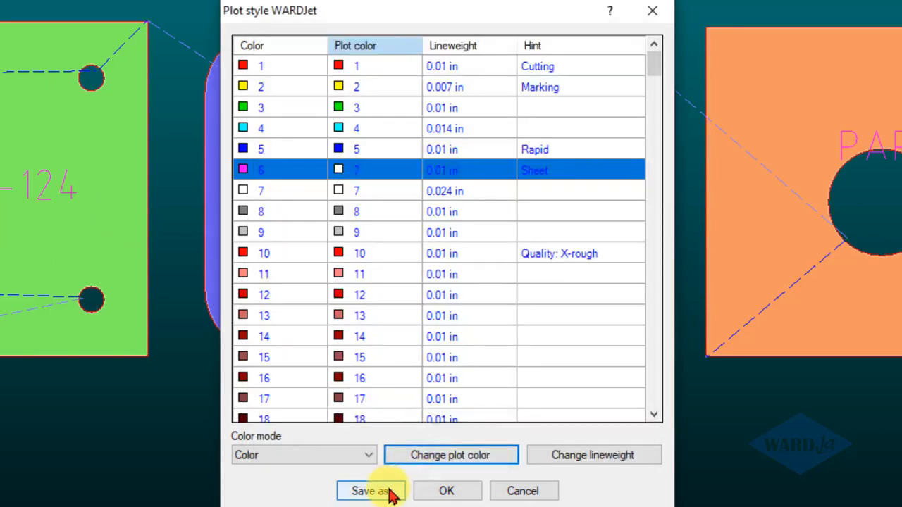
click(425, 490)
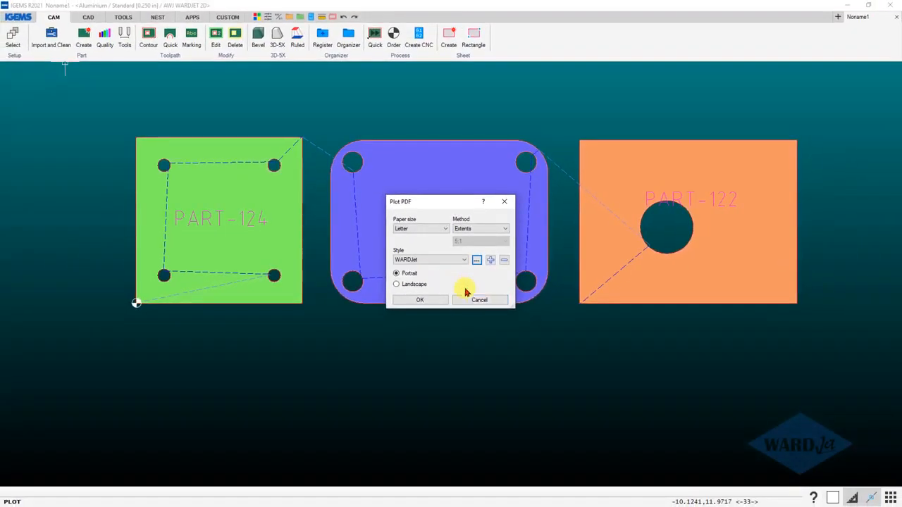
click(478, 301)
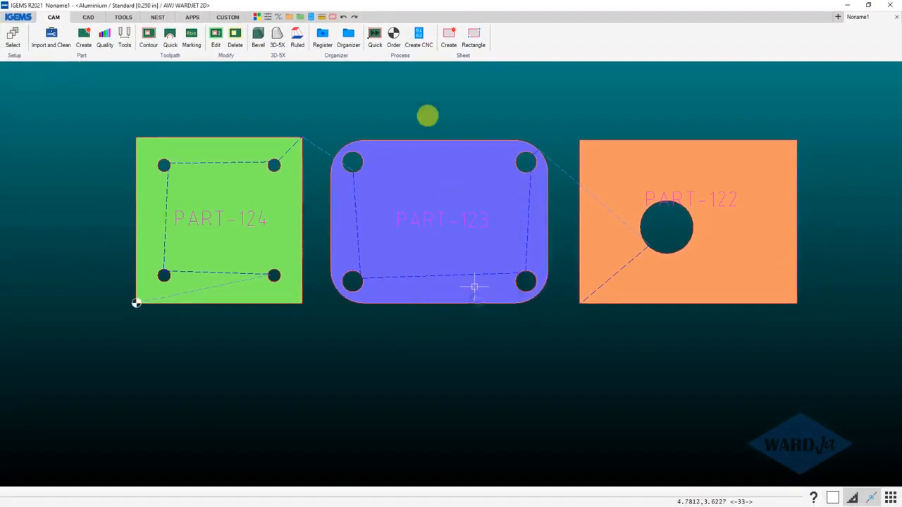
Generate a new WARDJet Post Report - Abrasive and examine the name text color on its part images up close.
click(420, 41)
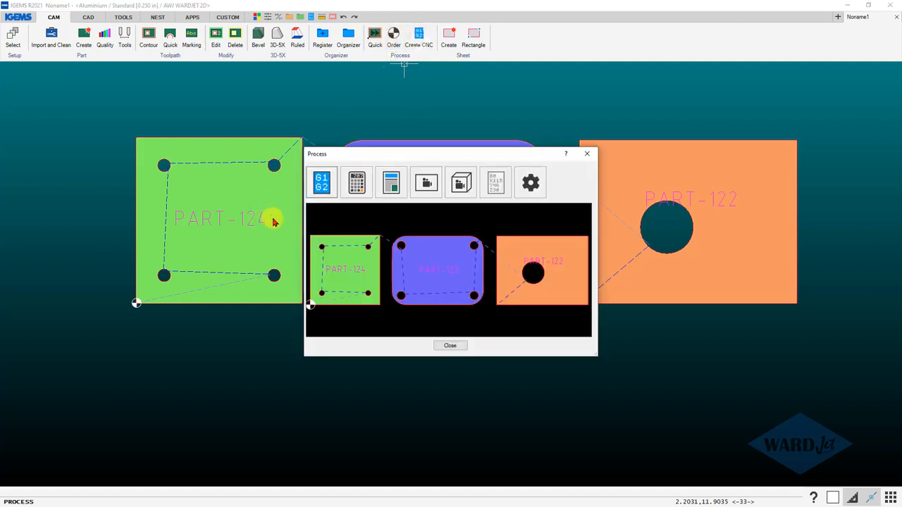
click(393, 186)
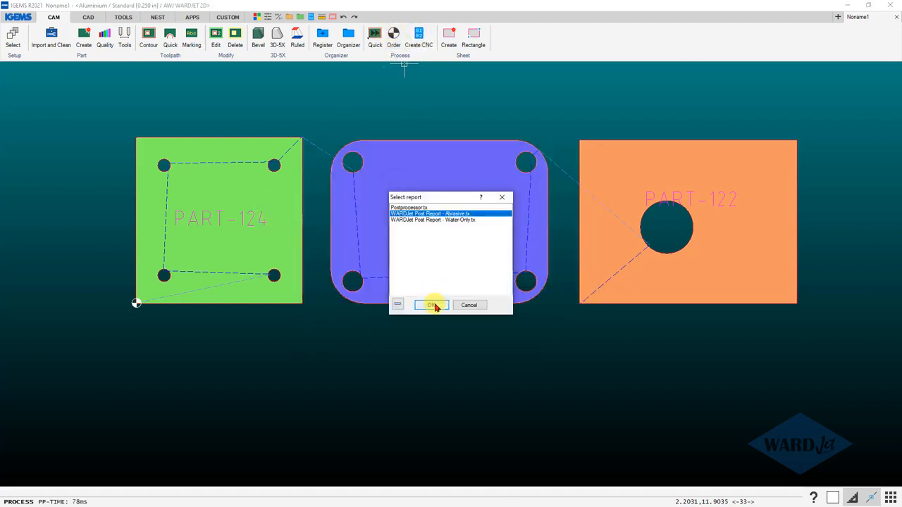
click(433, 305)
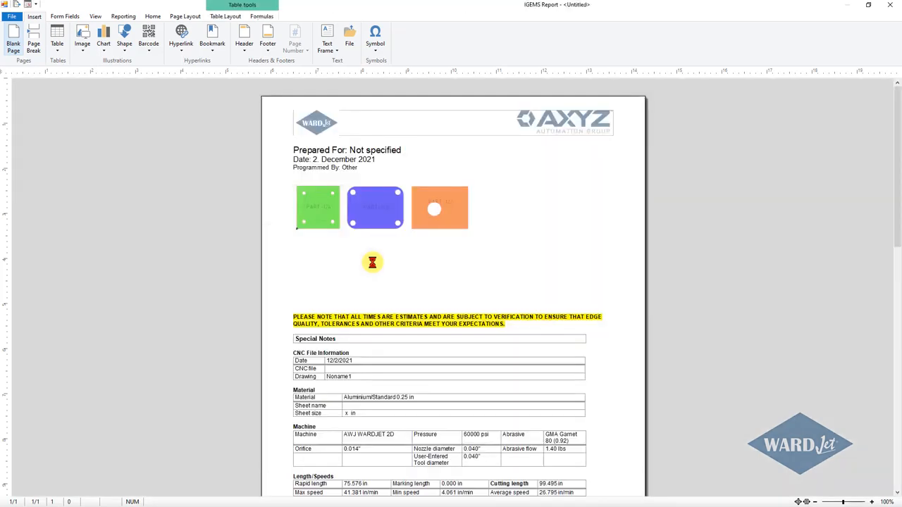
scroll(373, 260, down, 10)
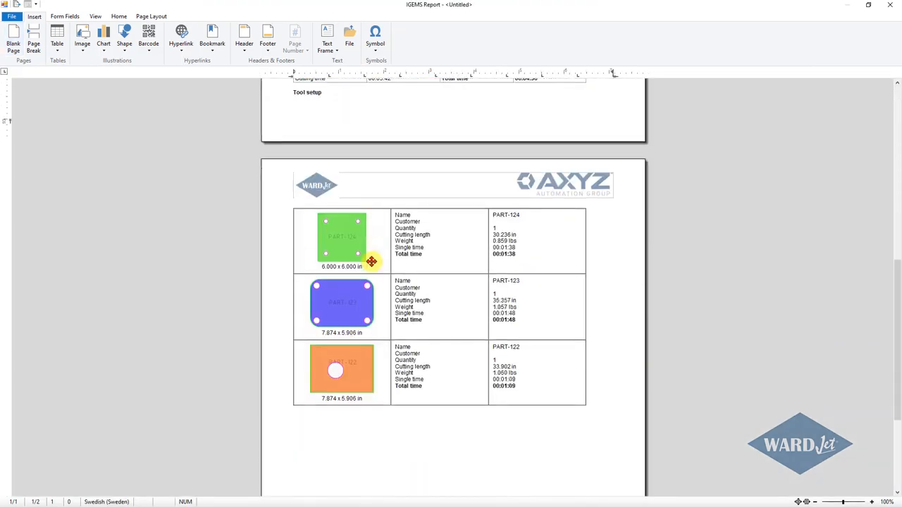
ctrl+scroll(296, 318, up, 10)
scroll(238, 376, down, 5)
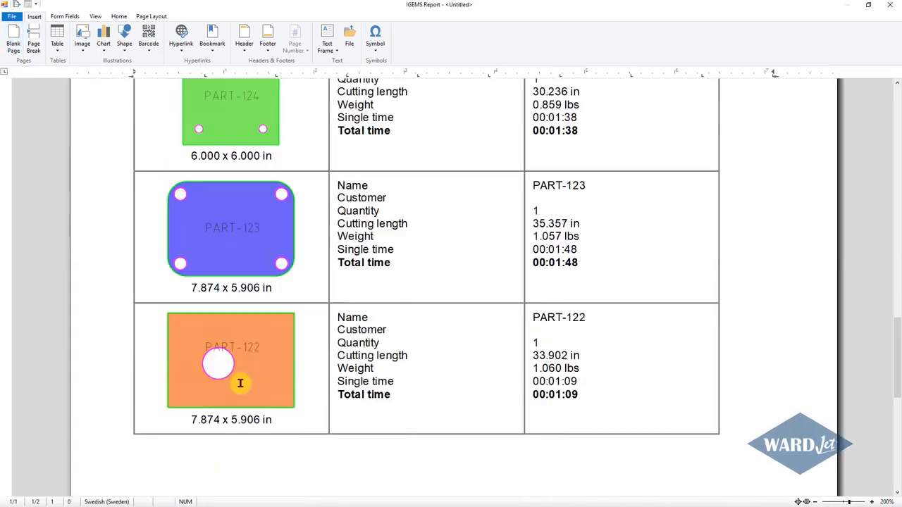
Review the colored part images and their name text across both pages of the report, and close the report and the process window.
scroll(233, 352, up, 3)
ctrl+scroll(210, 206, up, 2)
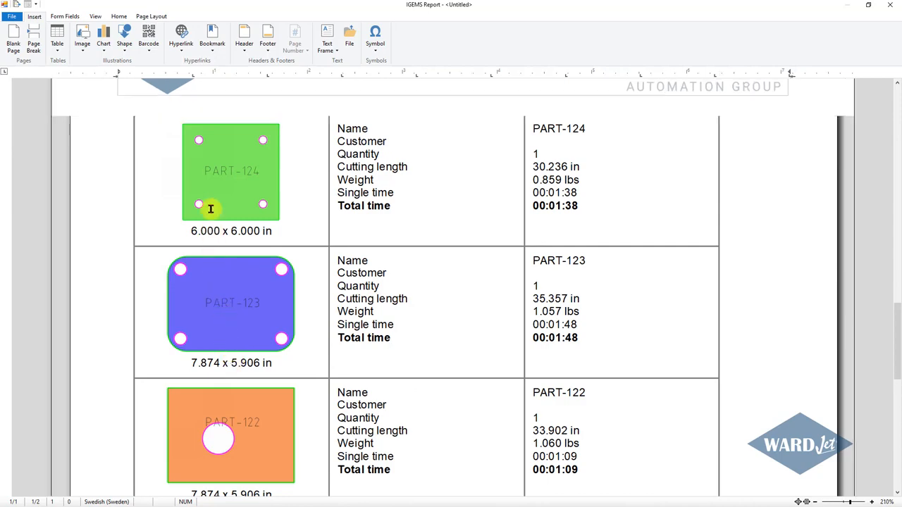
ctrl+scroll(210, 209, up, 4)
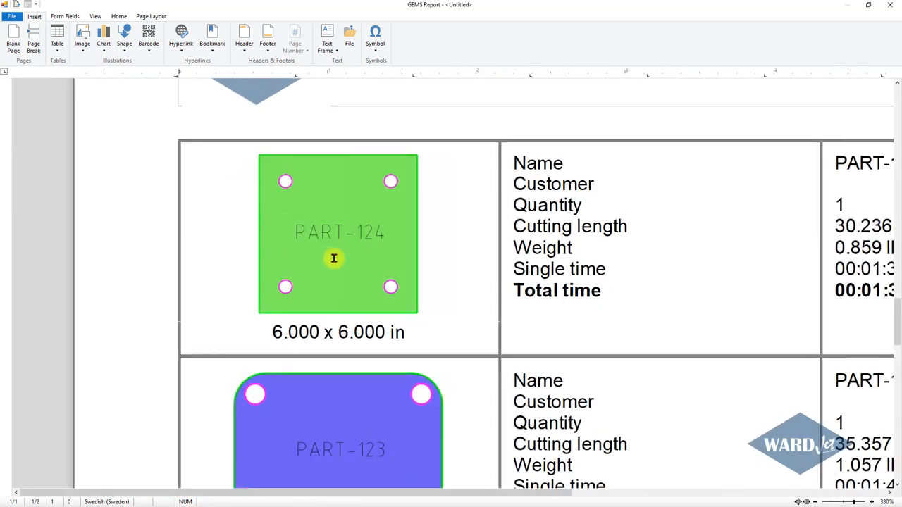
ctrl+scroll(357, 237, down, 6)
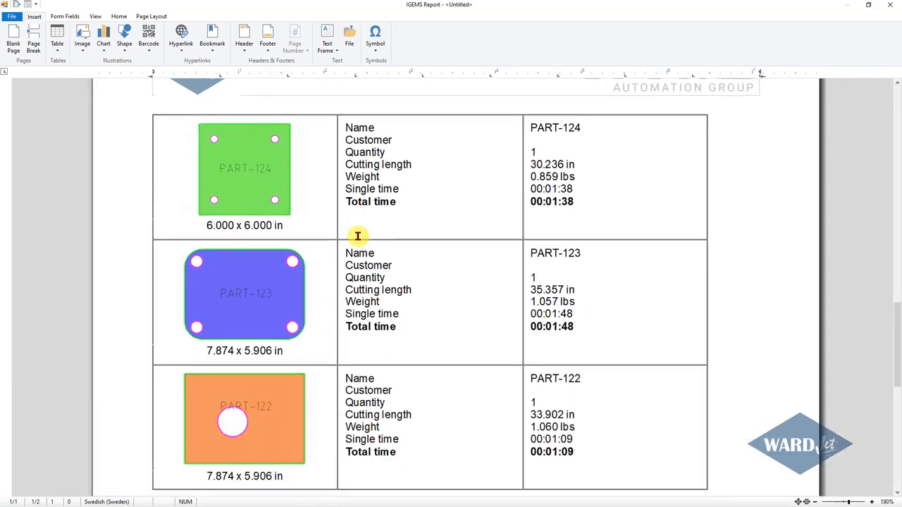
scroll(358, 236, up, 9)
ctrl+scroll(358, 236, down, 5)
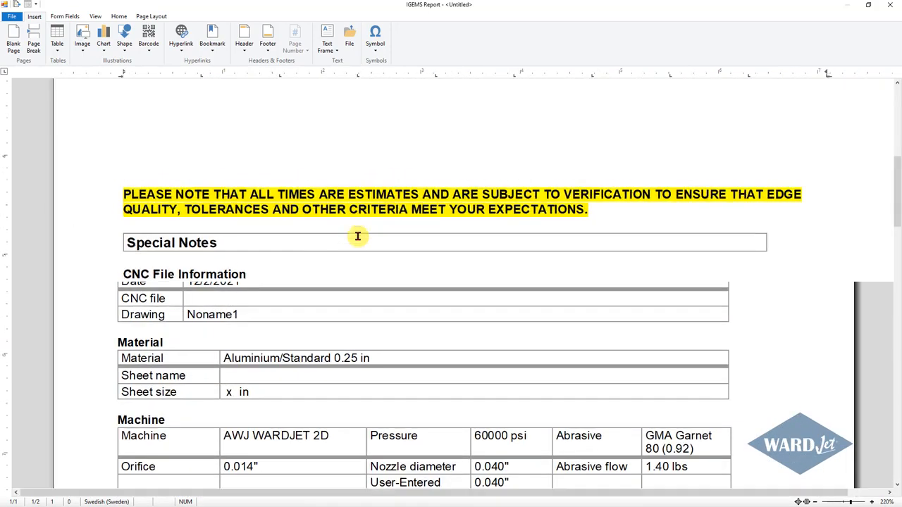
ctrl+scroll(357, 236, down, 3)
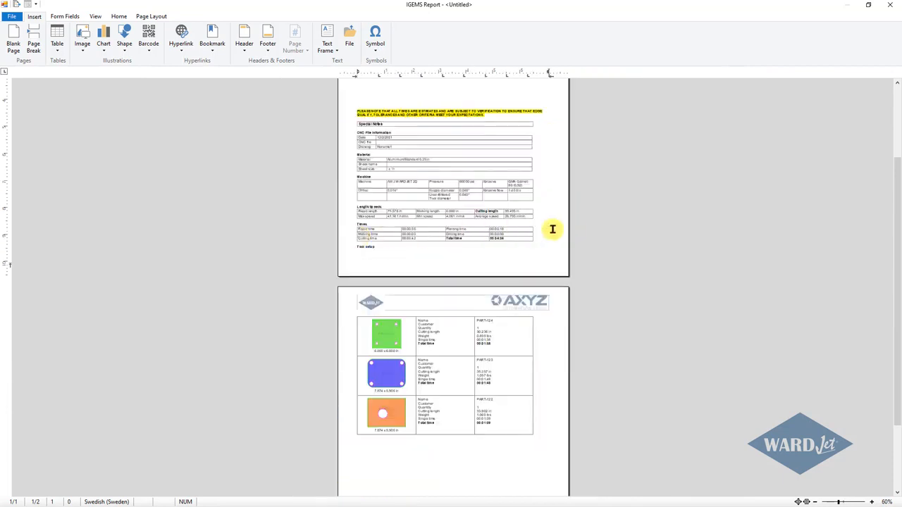
scroll(594, 233, up, 3)
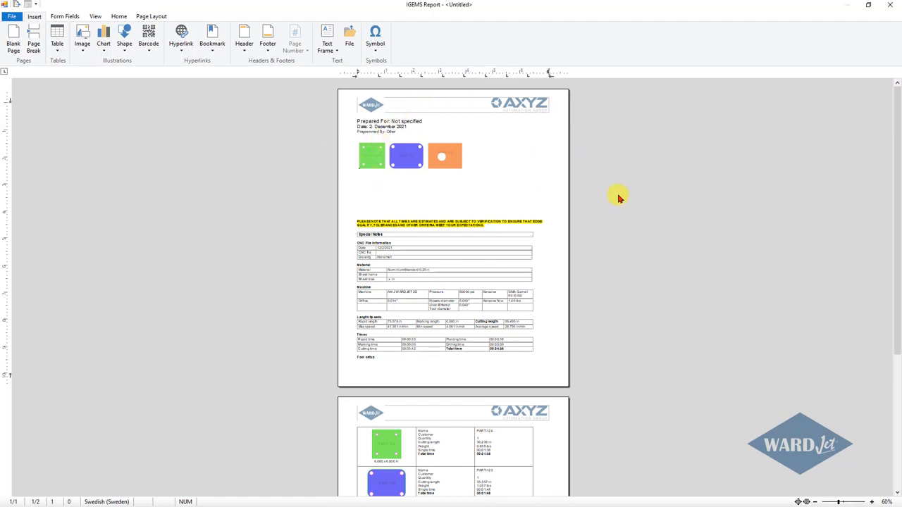
click(890, 7)
click(450, 346)
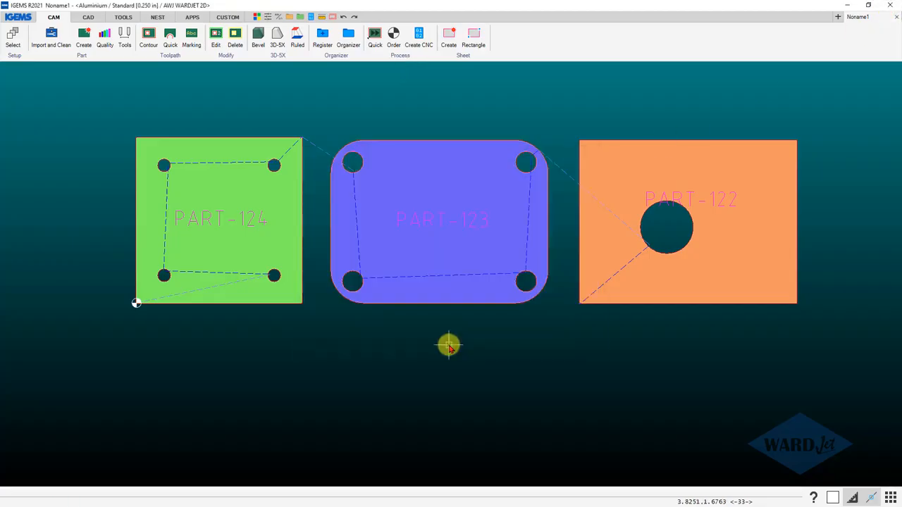